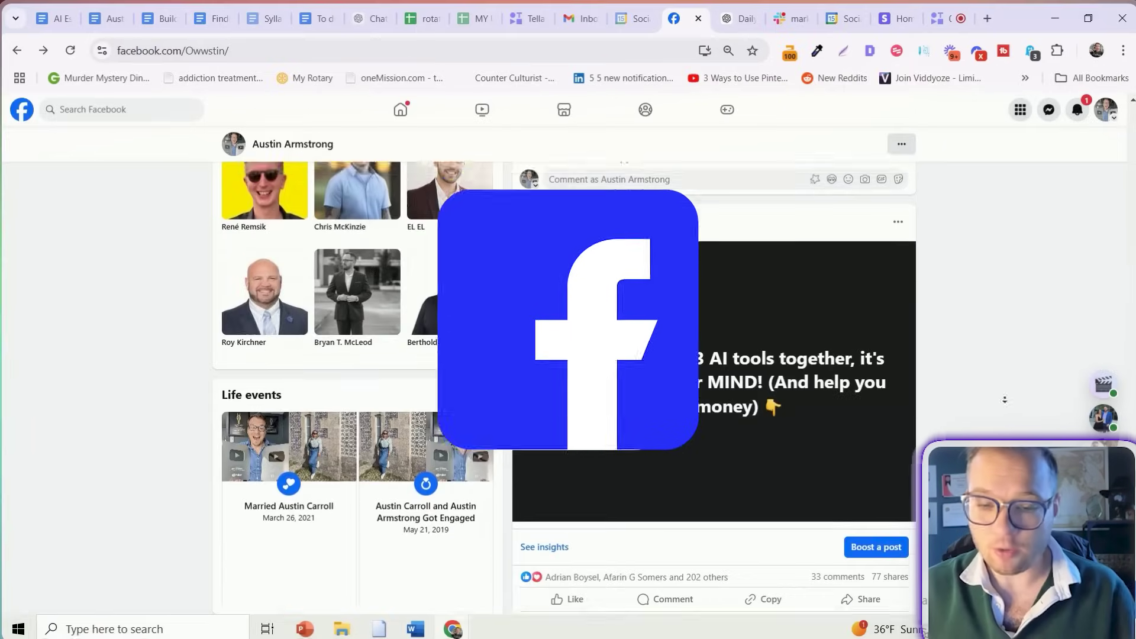
- Scroll to the Facebook AI-tools post and highlight its caption text
scroll(545, 361, down, 1)
drag(600, 352, 839, 414)
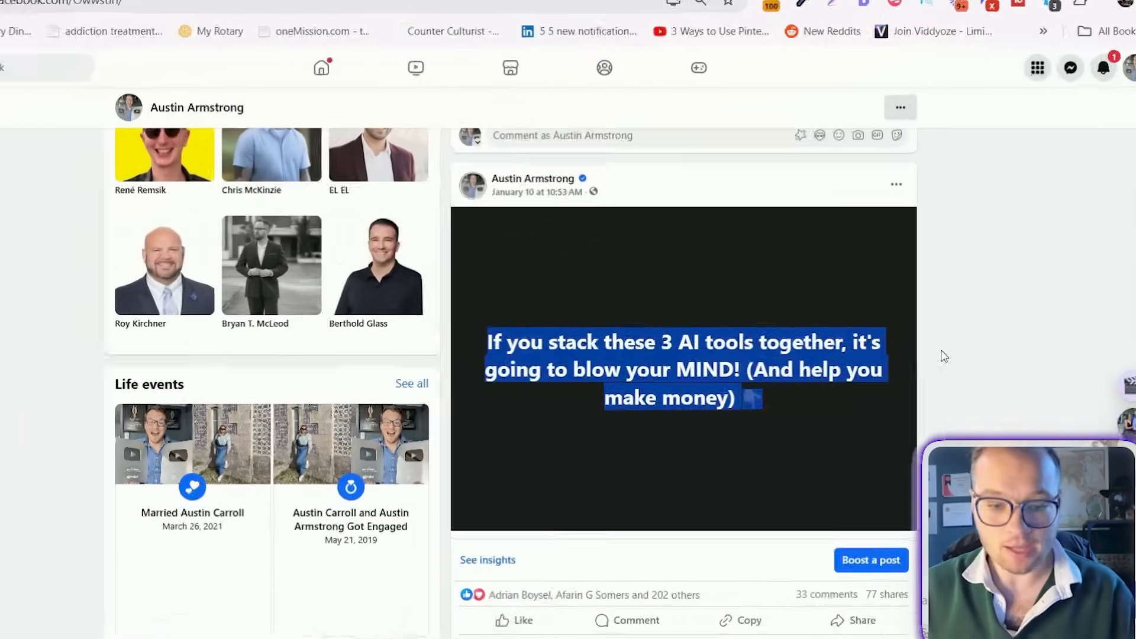
click(950, 349)
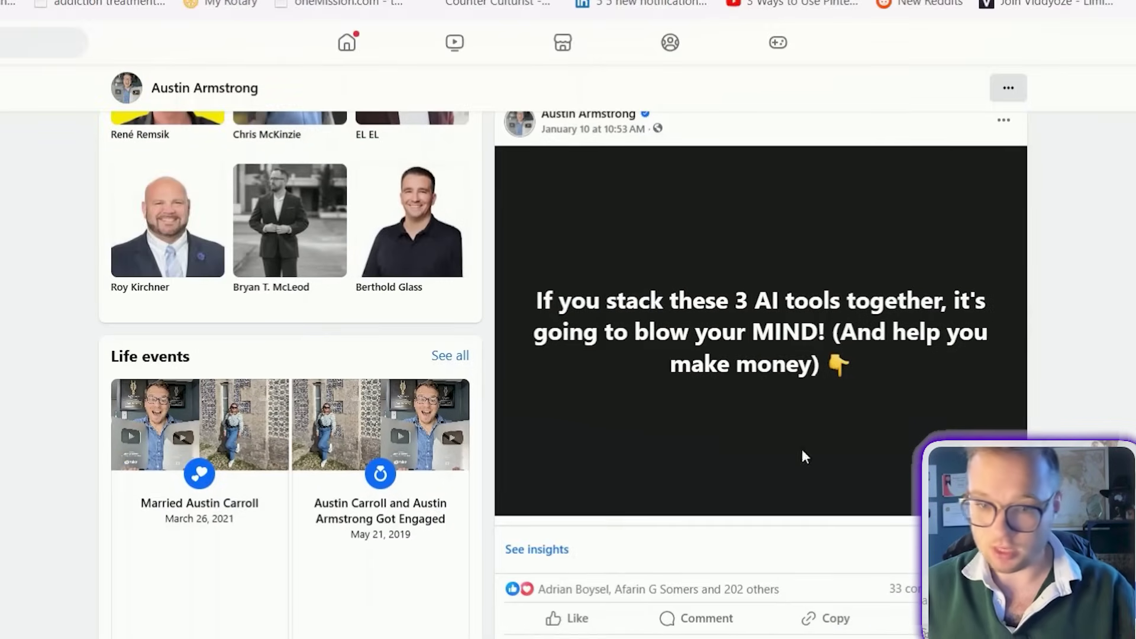
- Open the AI-tools post and read through its comments
click(870, 585)
scroll(682, 355, down, 5)
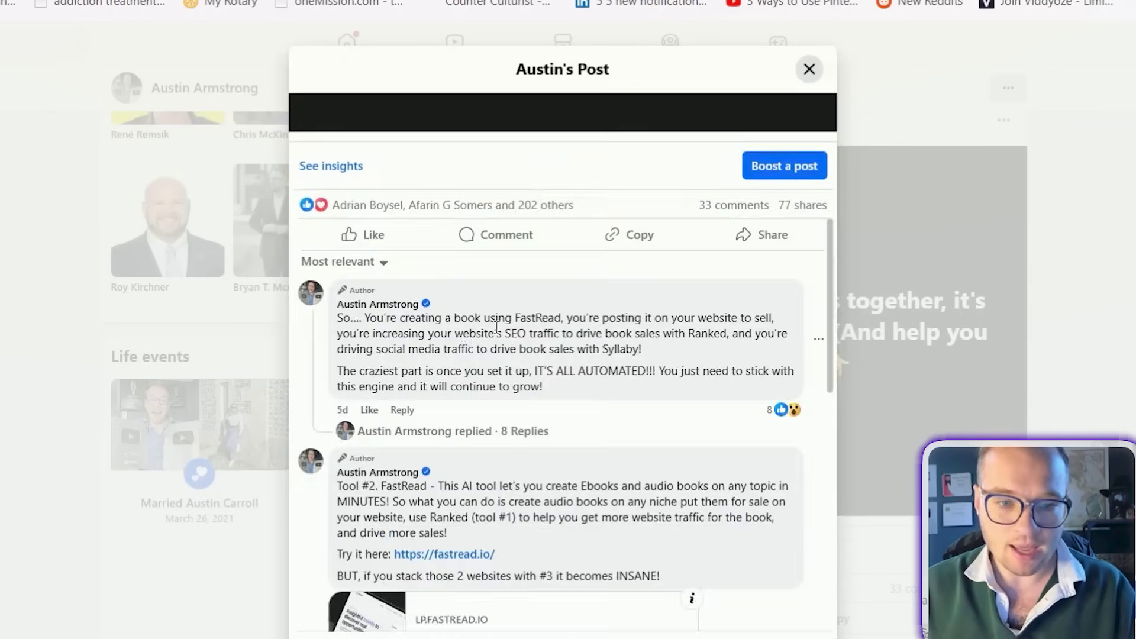
scroll(655, 236, down, 5)
scroll(602, 419, up, 10)
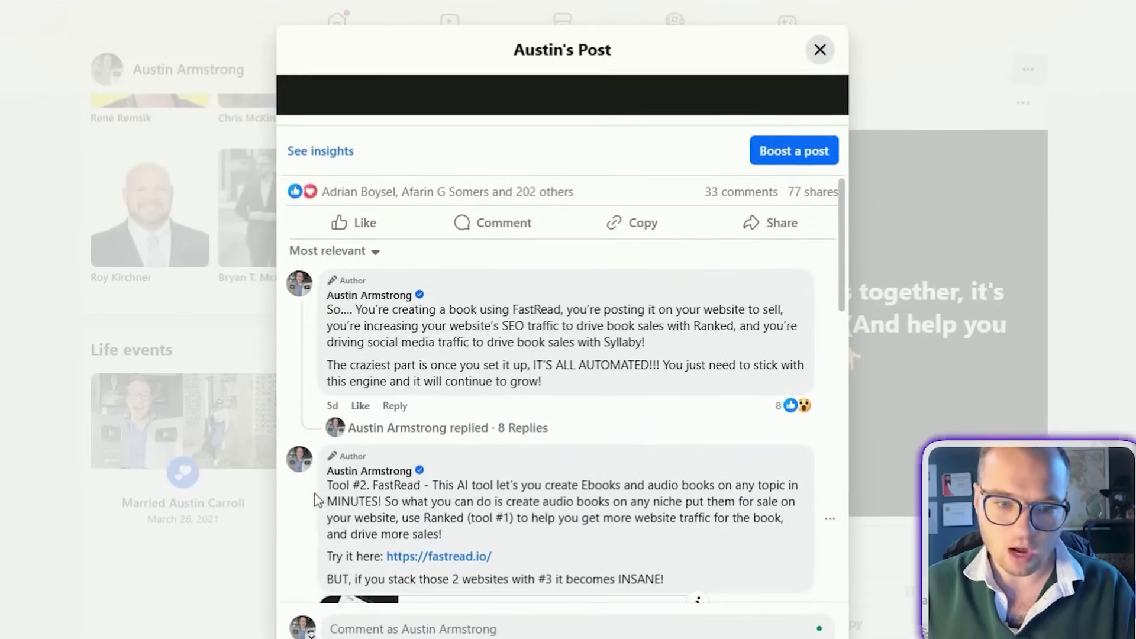
drag(301, 488, 634, 532)
scroll(705, 410, down, 5)
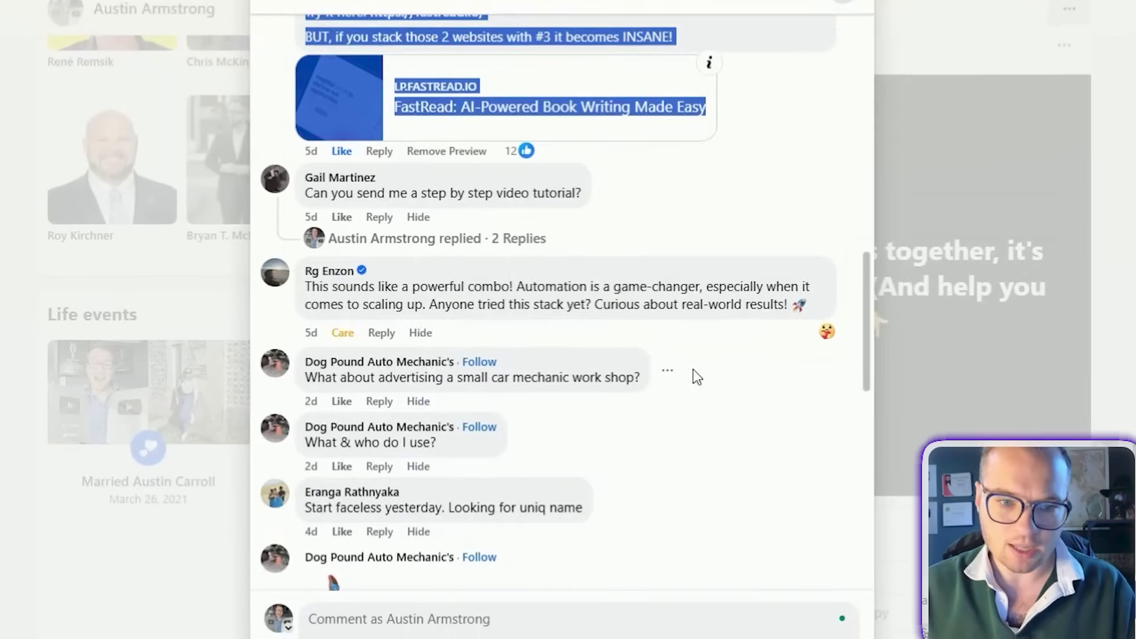
scroll(690, 375, down, 1)
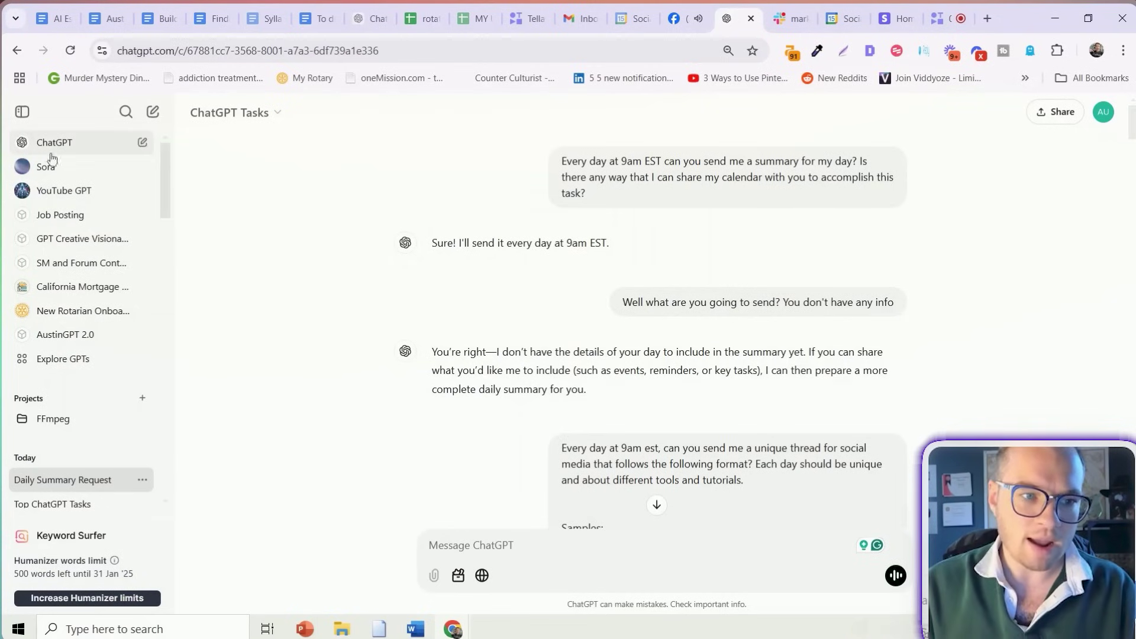
- Start a new chat using the 'GPT-4o with scheduled tasks' model
click(83, 144)
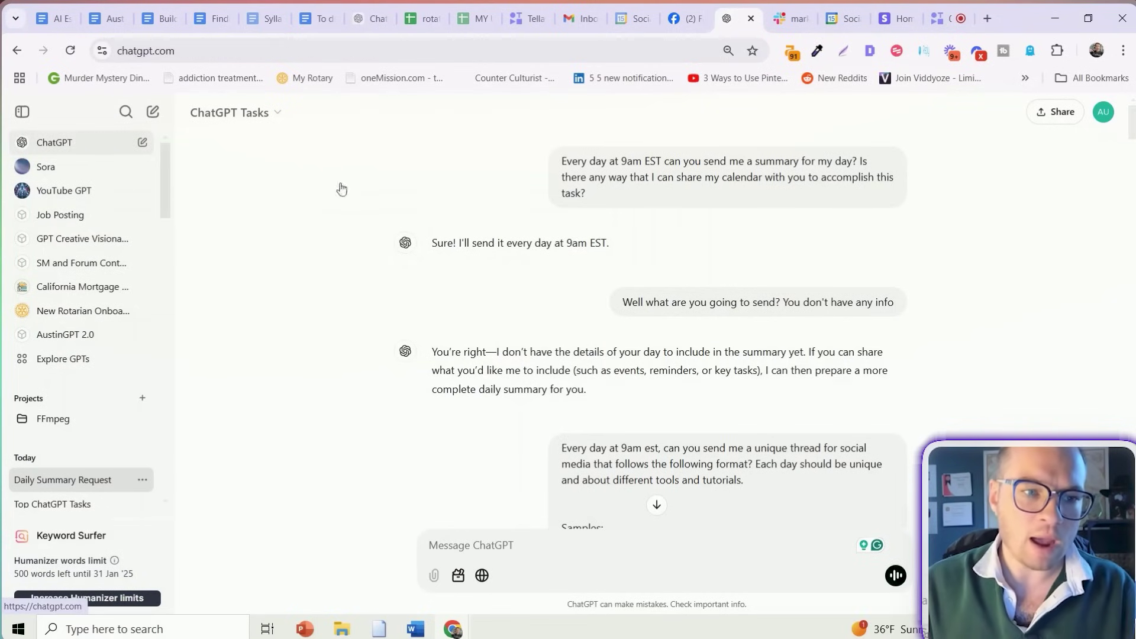
click(250, 114)
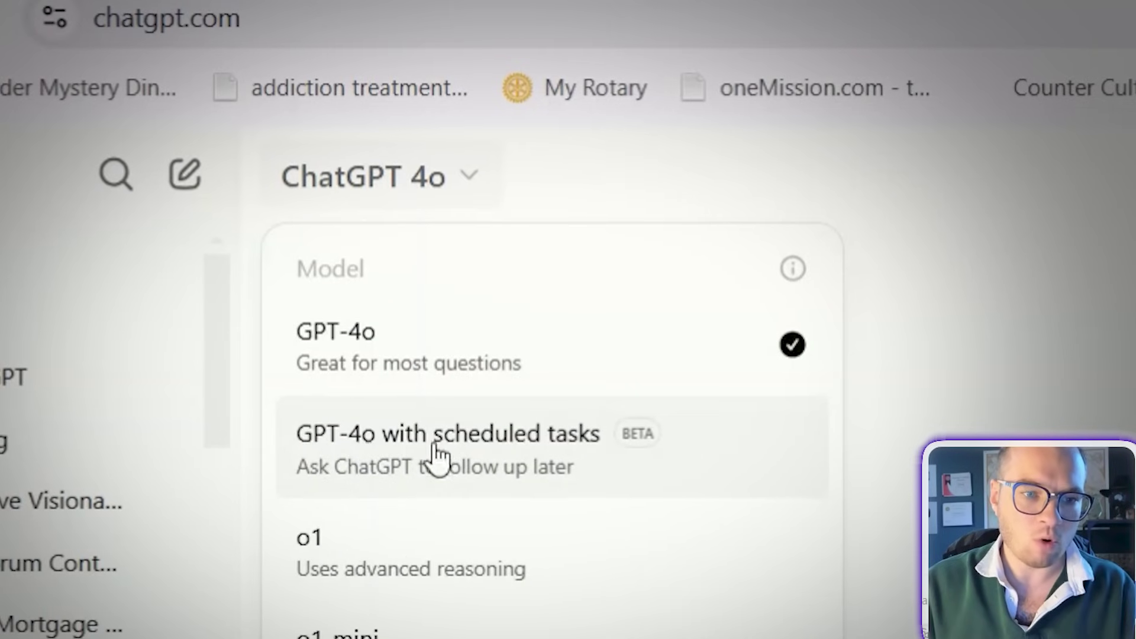
click(617, 453)
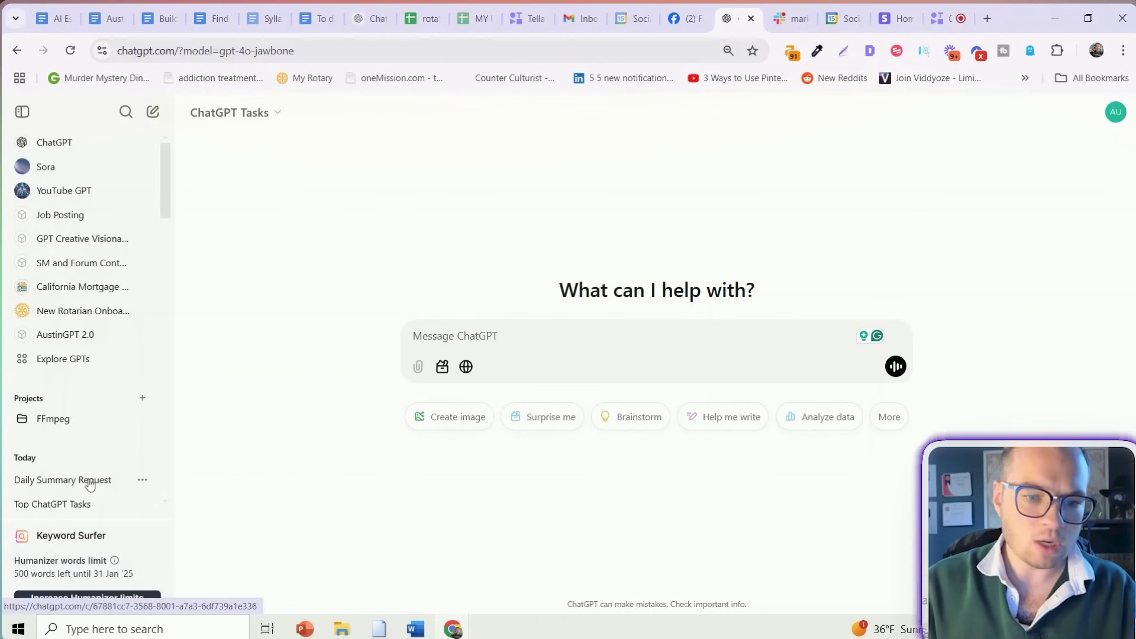
- Open the Daily Summary Request chat and review its daily 9 AM social thread task
click(86, 485)
scroll(508, 297, up, 10)
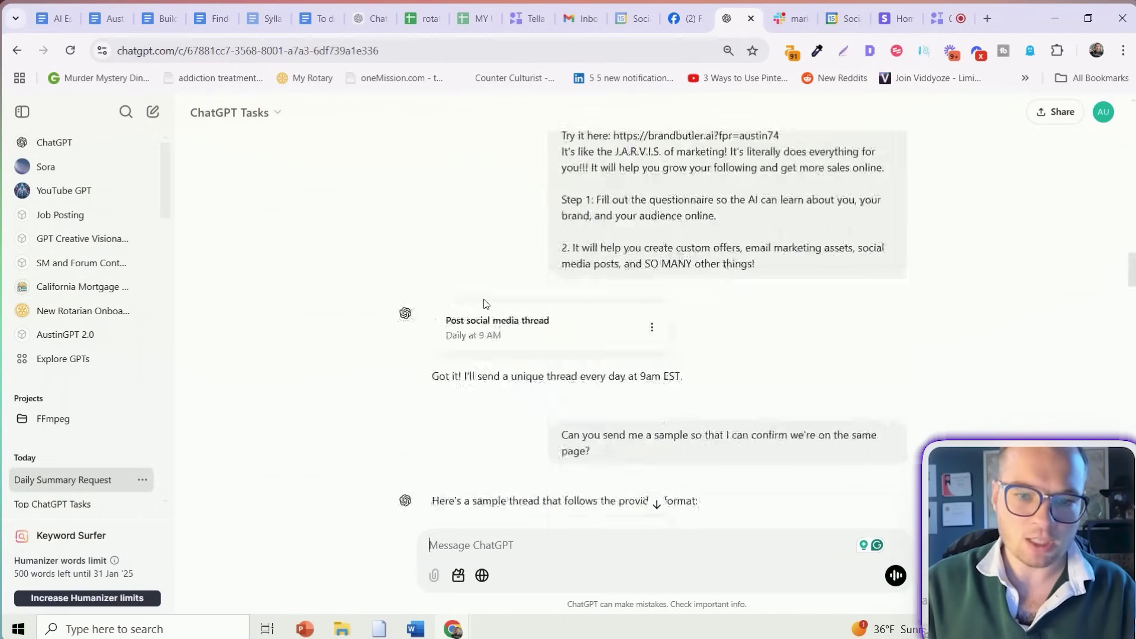
scroll(486, 304, up, 10)
scroll(505, 279, down, 5)
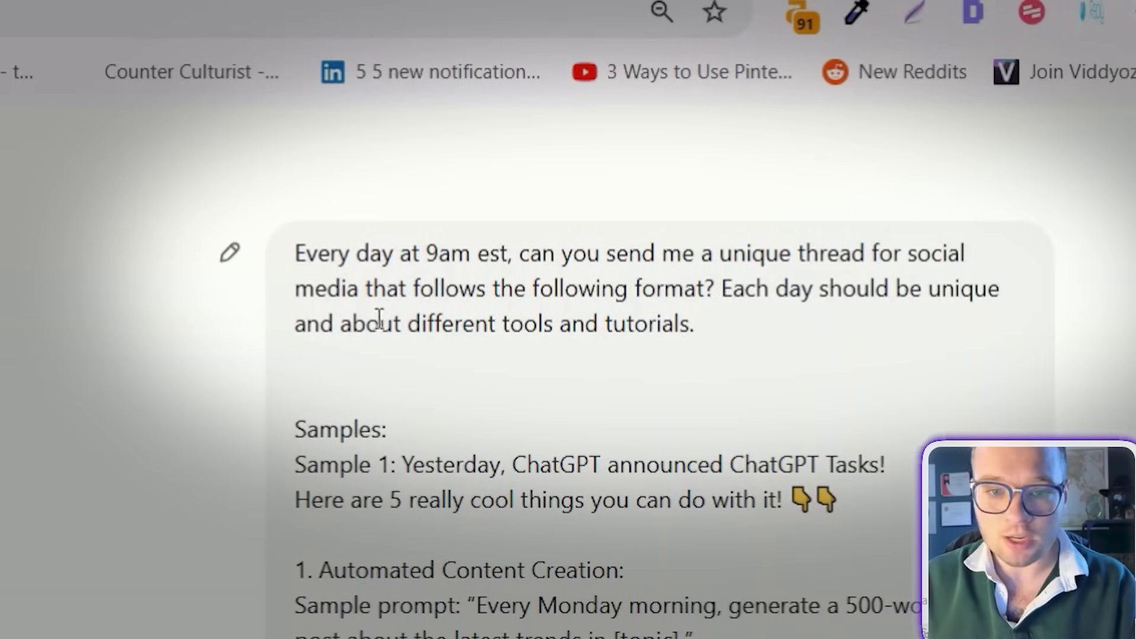
middle_click(924, 367)
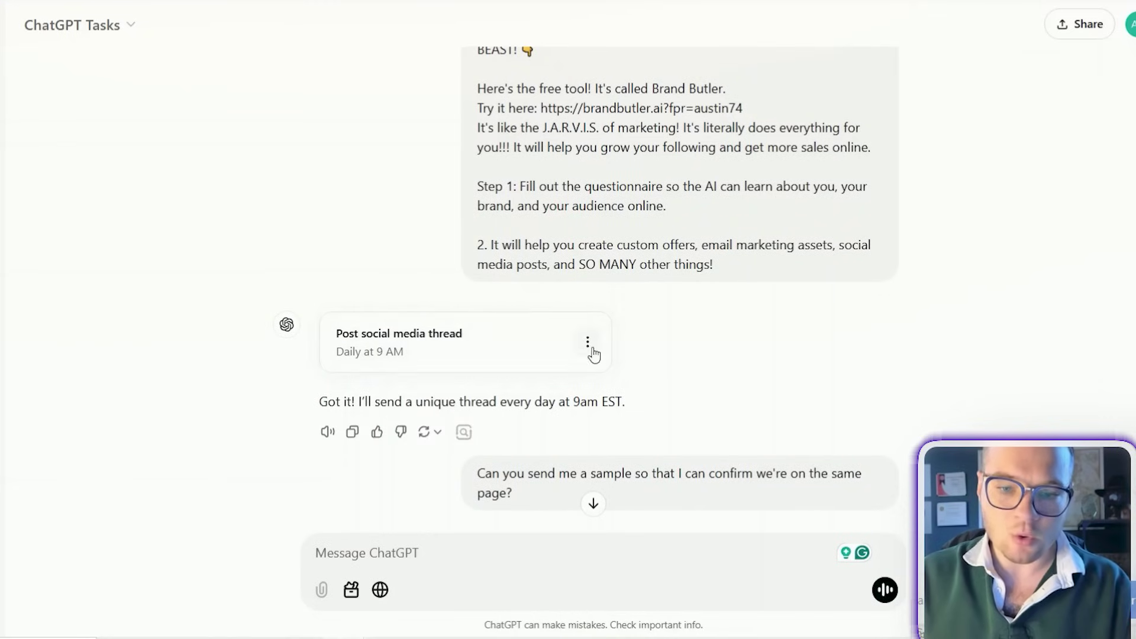
click(493, 352)
drag(390, 247, 224, 264)
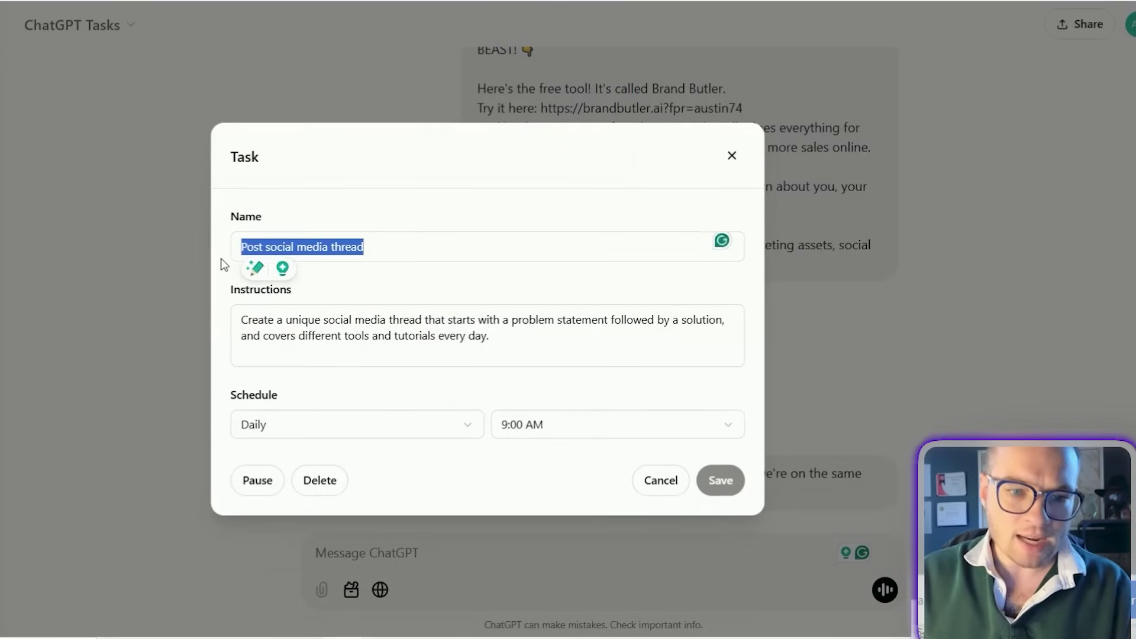
click(476, 330)
key(ctrl+a)
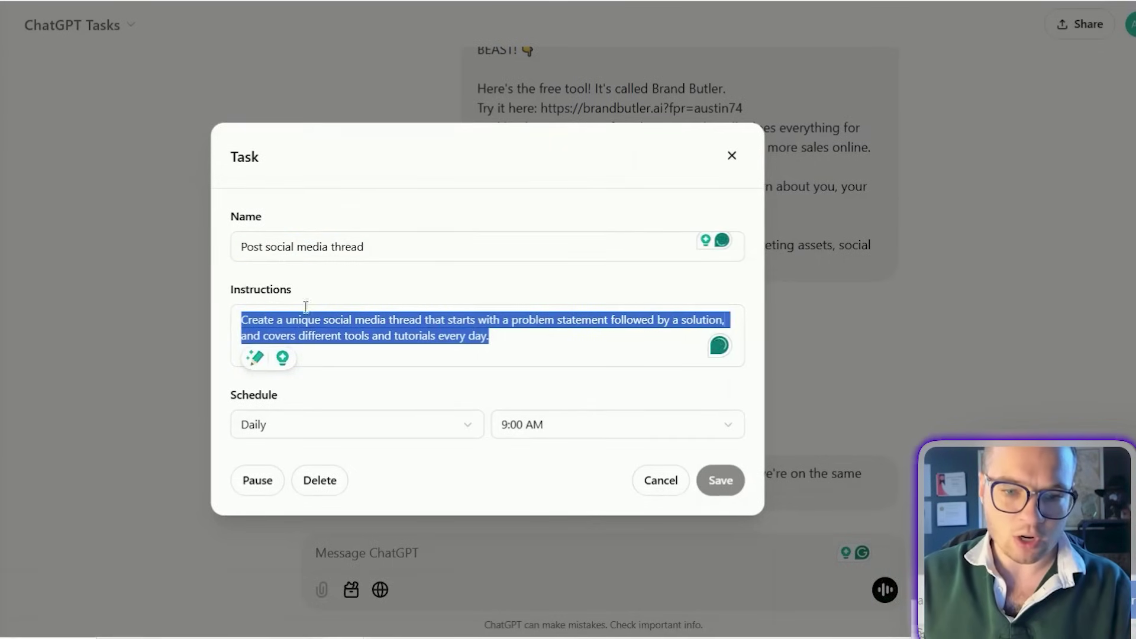
click(480, 319)
click(396, 422)
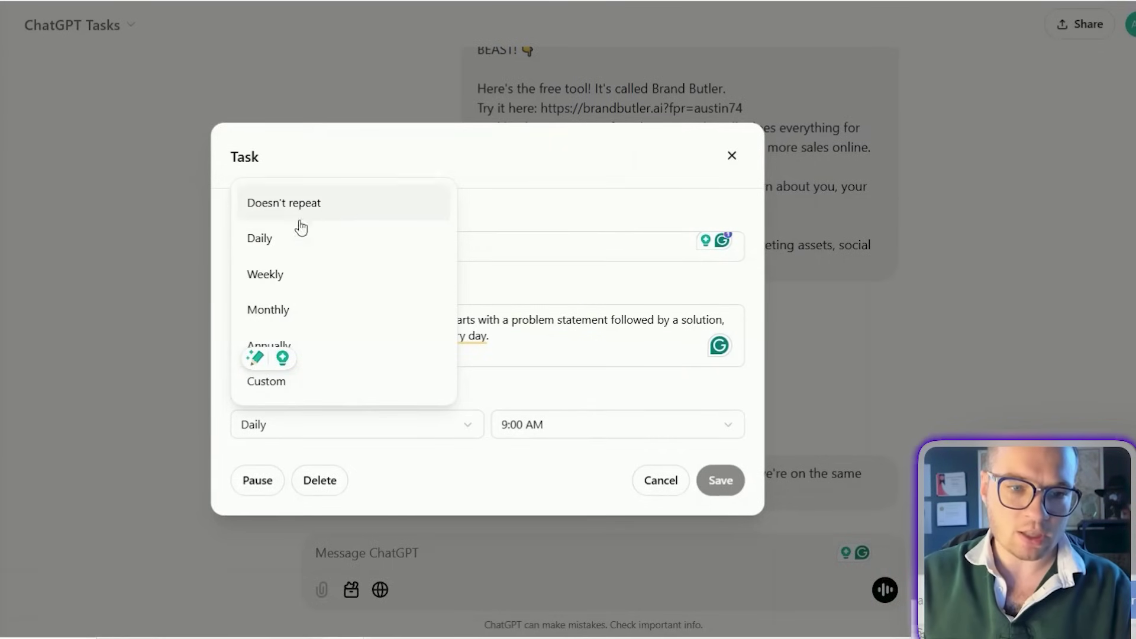
click(301, 426)
click(583, 428)
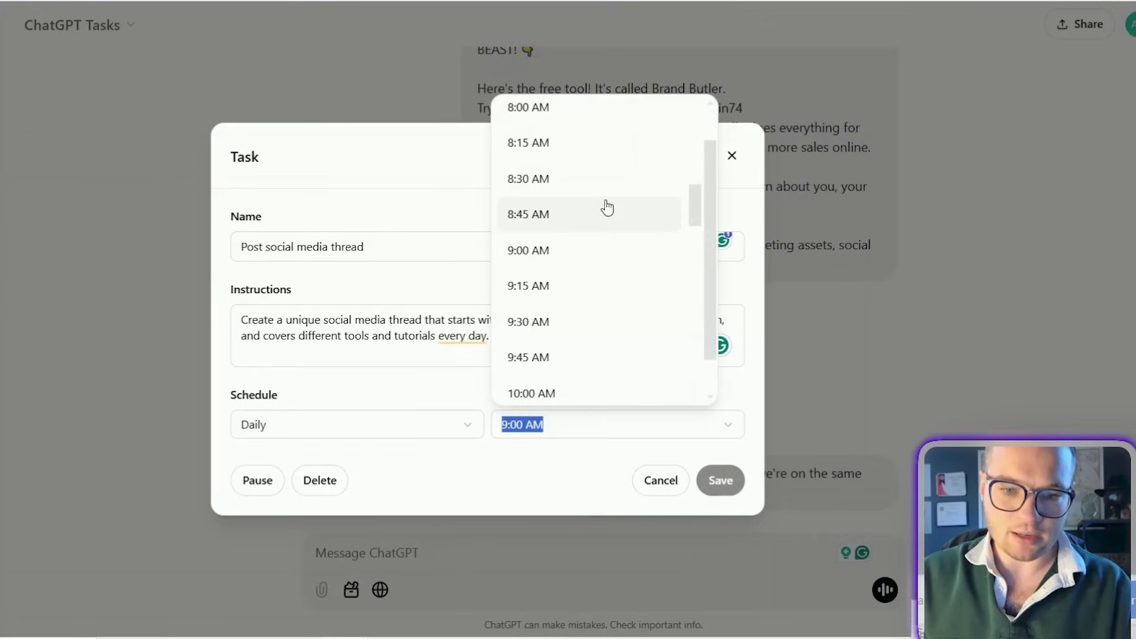
key(Escape)
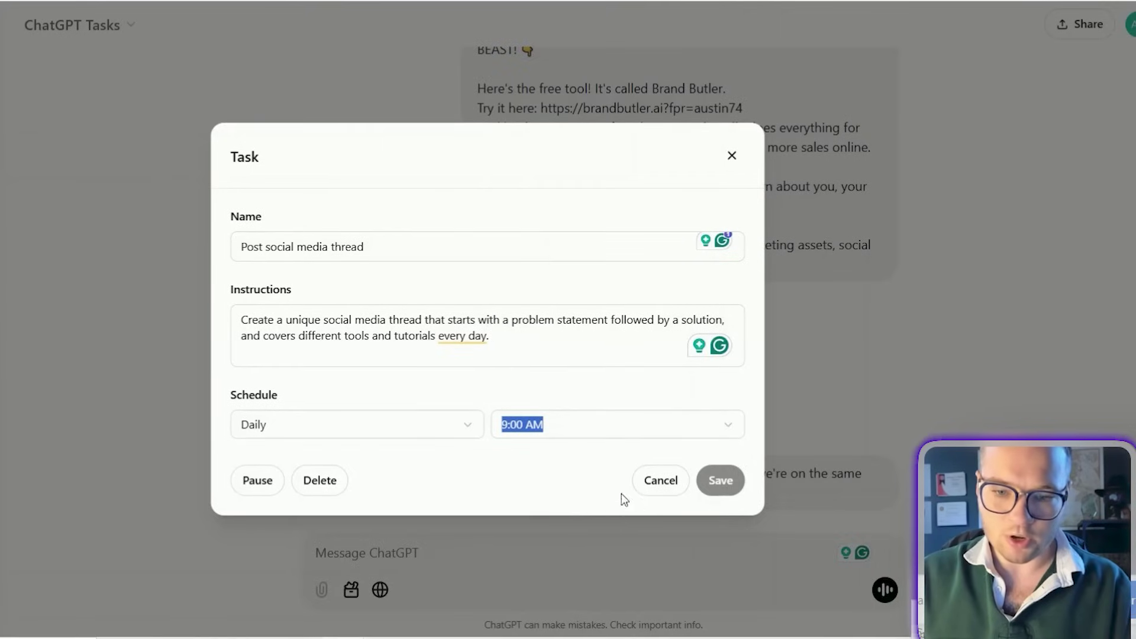
click(732, 155)
- Scroll through the sample social media threads in the conversation
scroll(817, 119, down, 2)
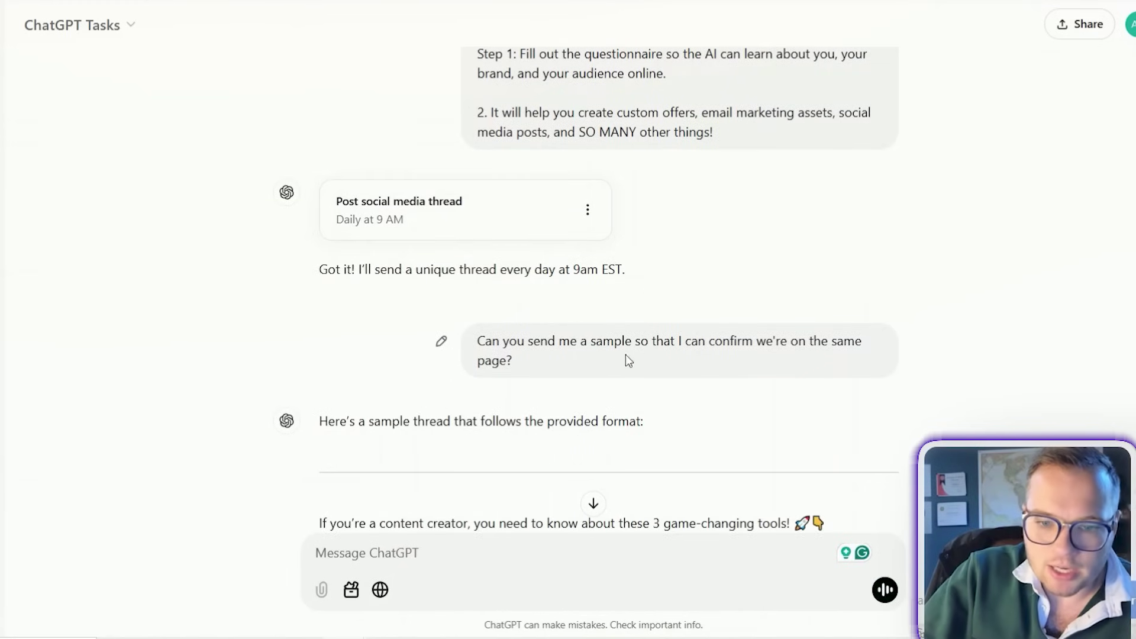
drag(595, 354, 492, 342)
scroll(333, 223, down, 5)
middle_click(672, 251)
scroll(672, 251, down, 5)
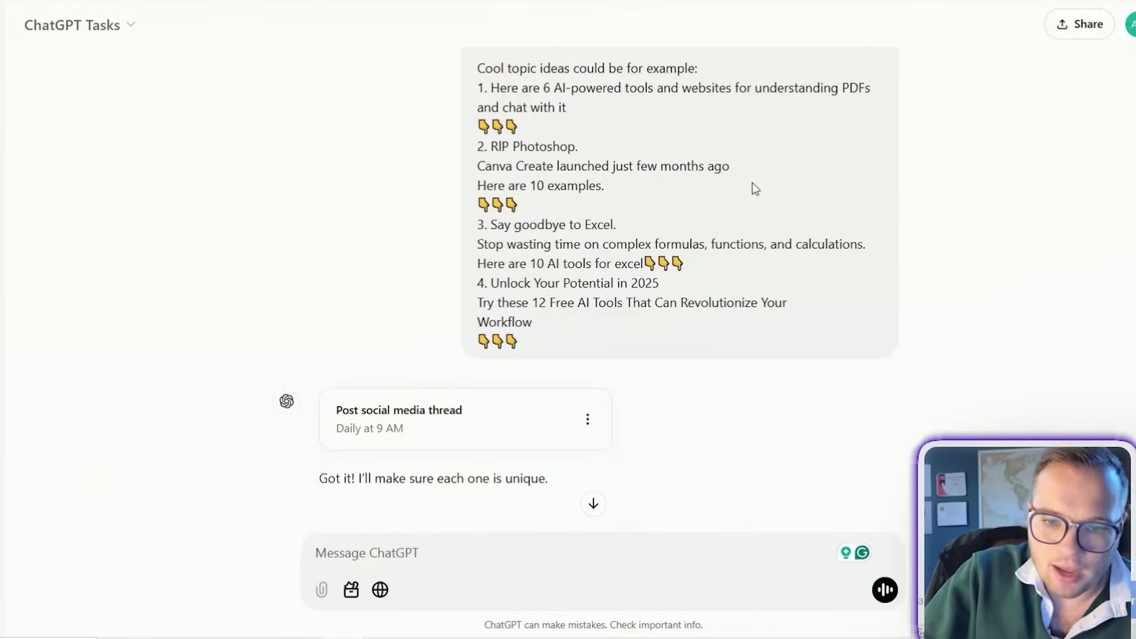
middle_click(718, 279)
scroll(718, 279, down, 9)
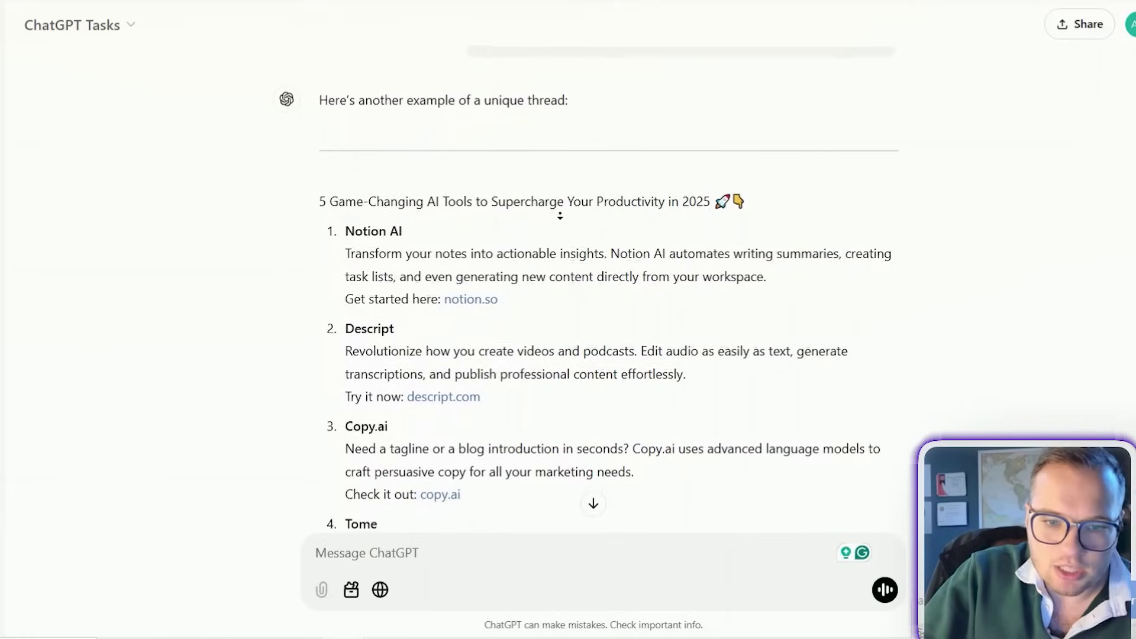
scroll(579, 214, down, 10)
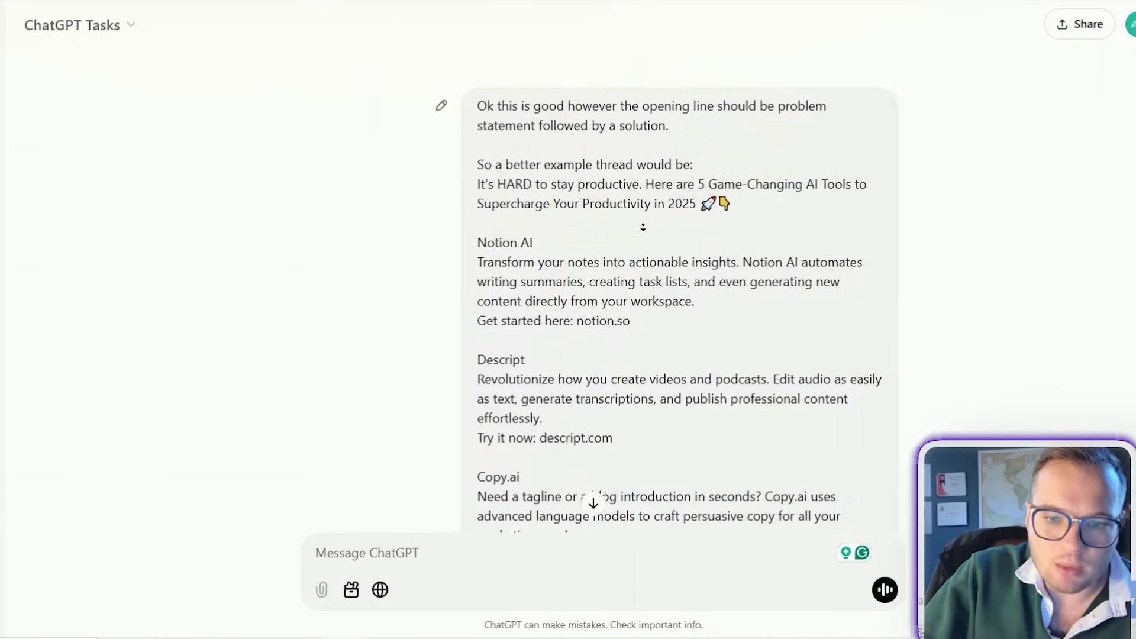
scroll(643, 227, down, 12)
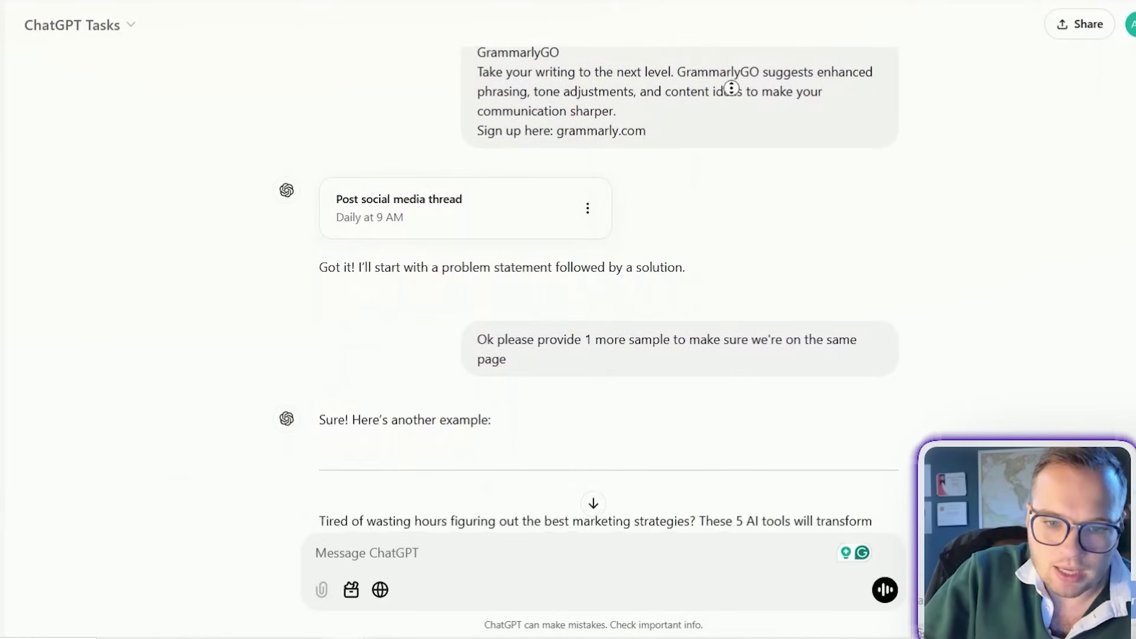
scroll(732, 88, up, 7)
scroll(686, 237, down, 13)
scroll(685, 236, up, 7)
scroll(771, 251, down, 2)
scroll(772, 251, down, 10)
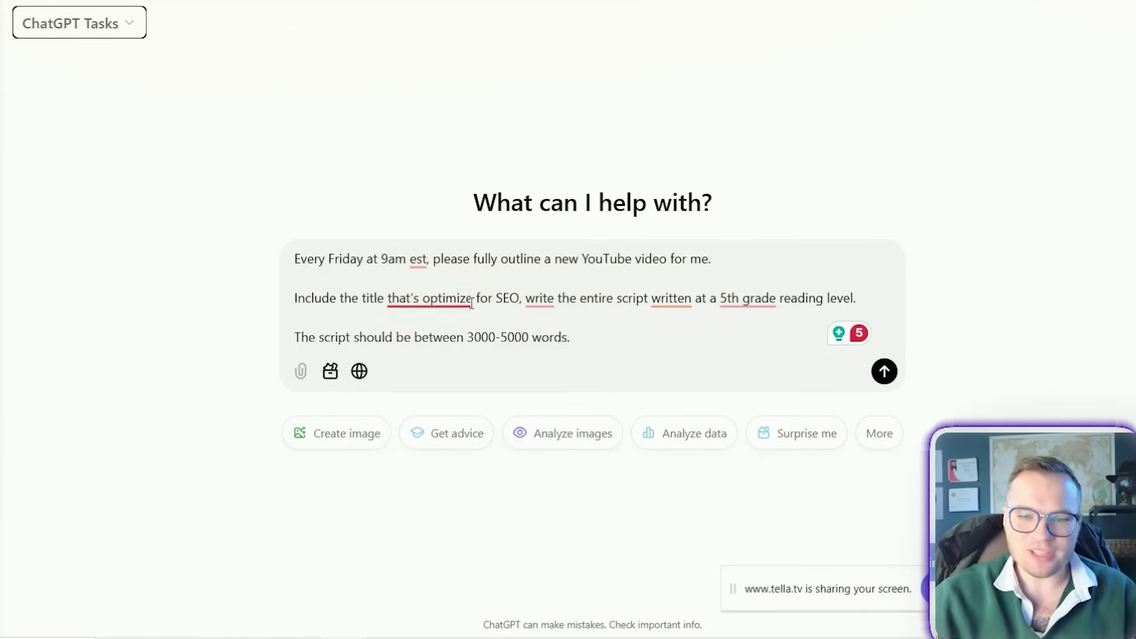
- Accept the 'that's optimized' correction and send the Friday 9am EST YouTube outline request
mouse_move(479, 306)
click(438, 345)
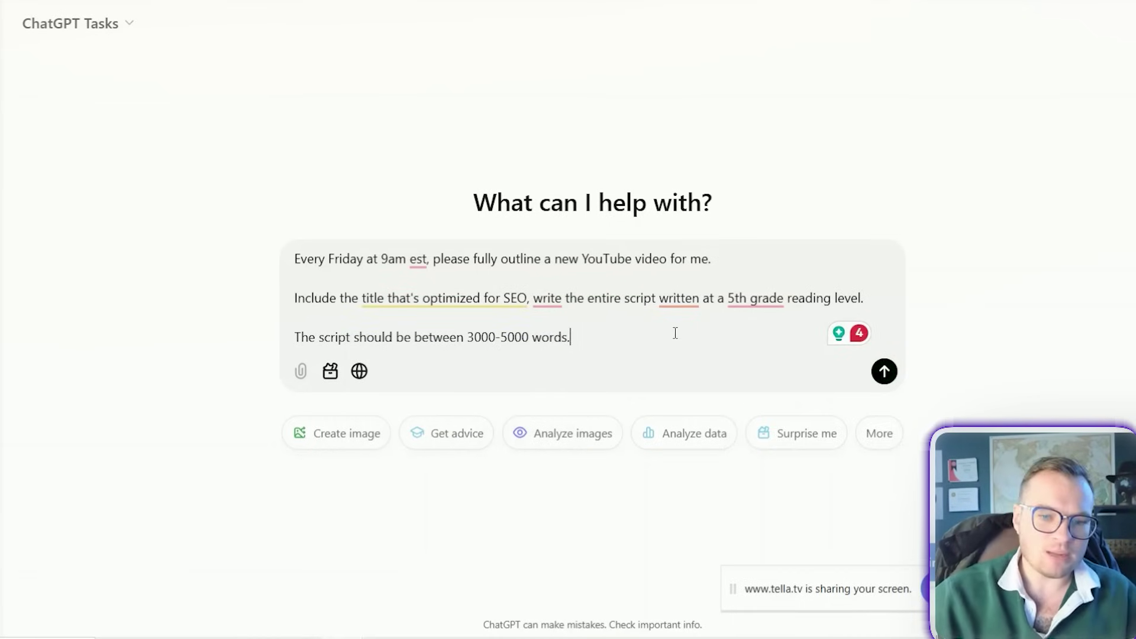
key(Return)
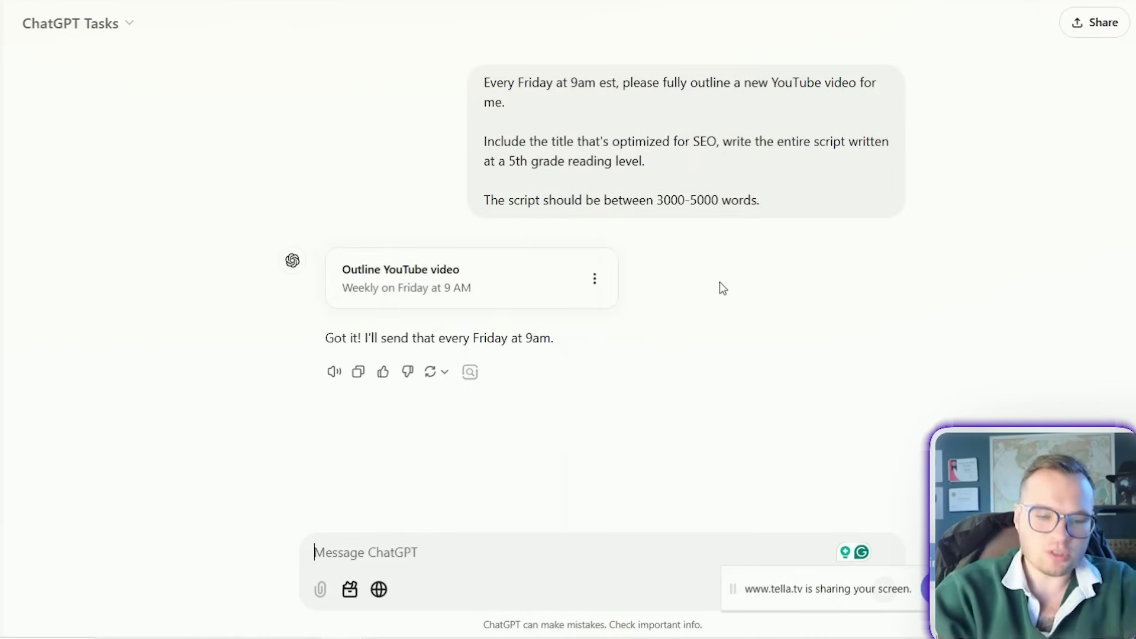
- Ask 'Please share a sample' and review the returned sleep video outline
text(Please sha)
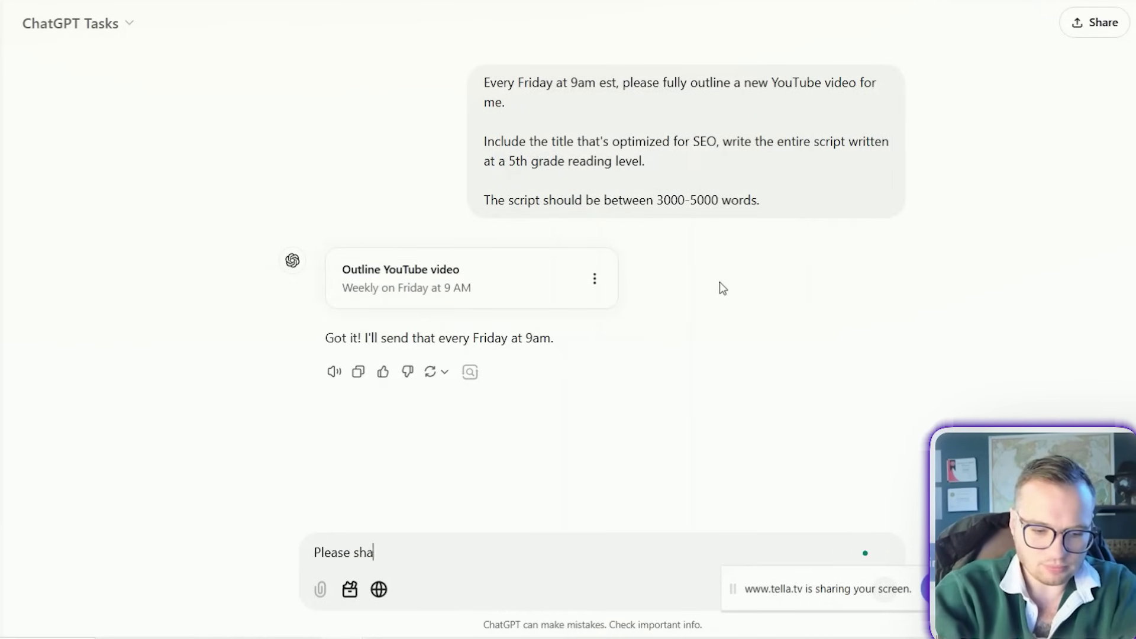
text(re a sample)
key(Return)
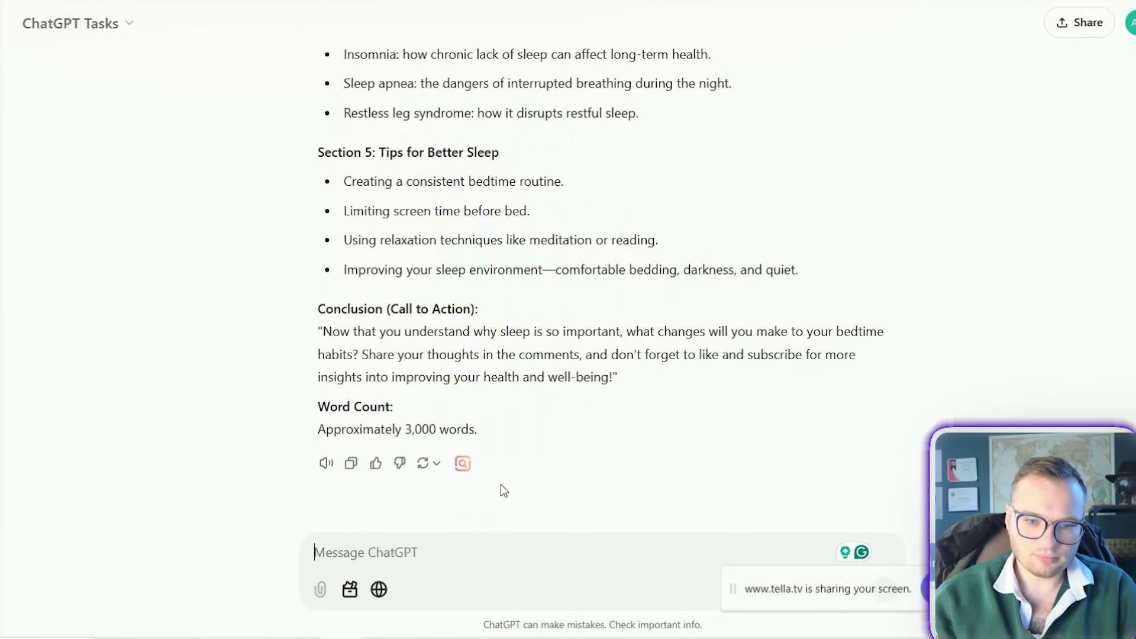
scroll(533, 444, up, 15)
scroll(586, 384, down, 15)
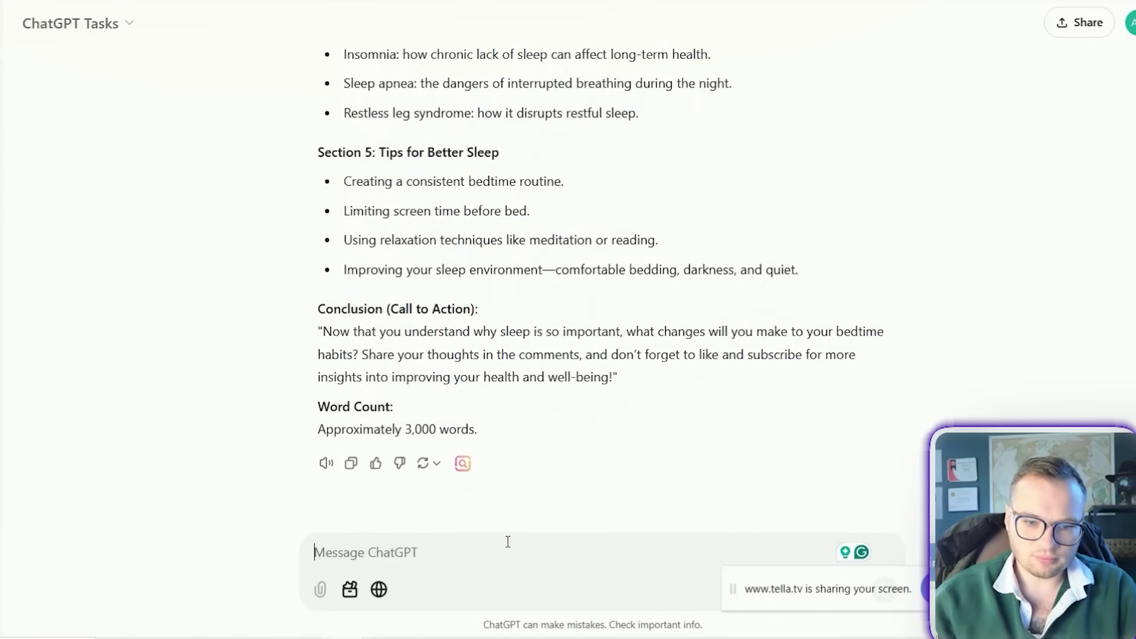
scroll(541, 439, up, 15)
scroll(550, 425, down, 15)
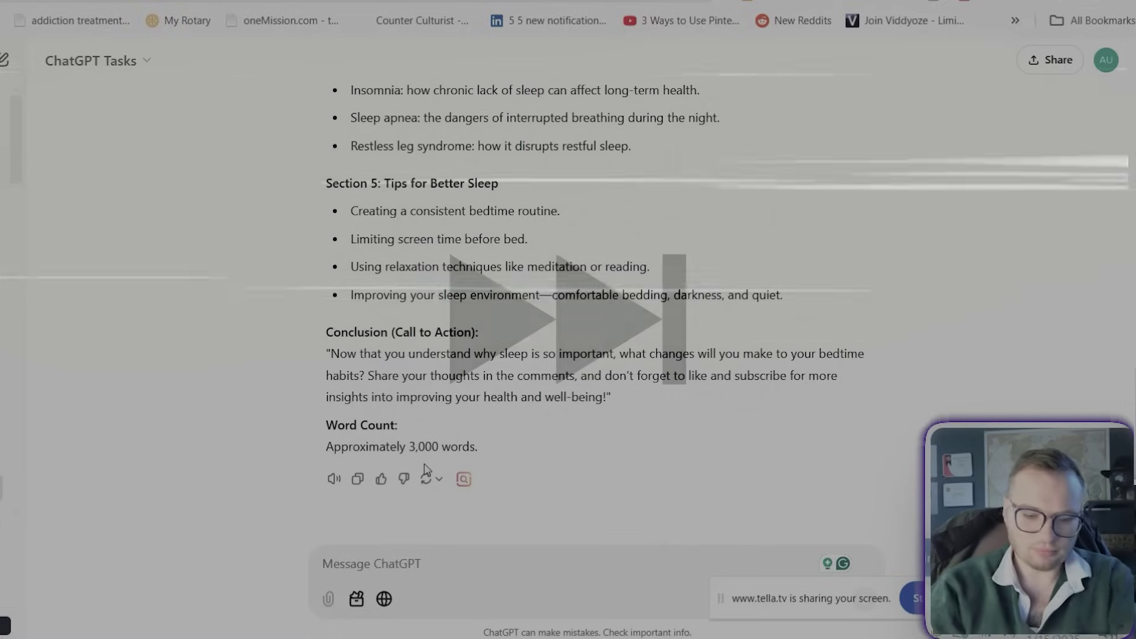
- Ask for the outline expanded three times into a full word-for-word script, and review it
text(This is not 3000 words. Please expand this to be 3 times as long. it should not be an outline but the entire script I can say word for word)
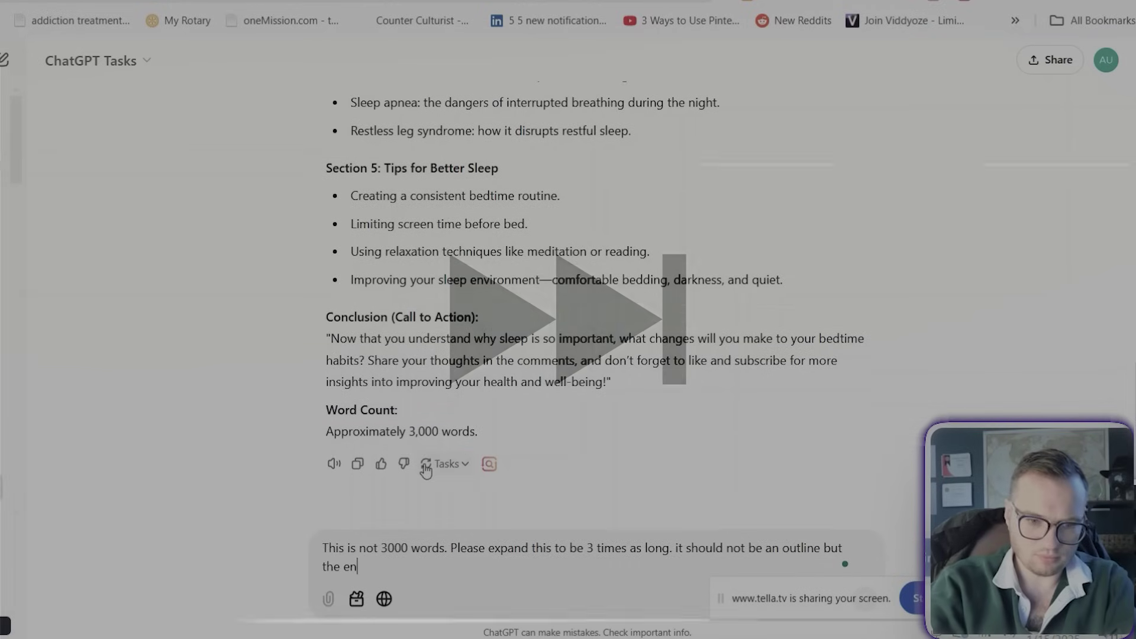
key(Return)
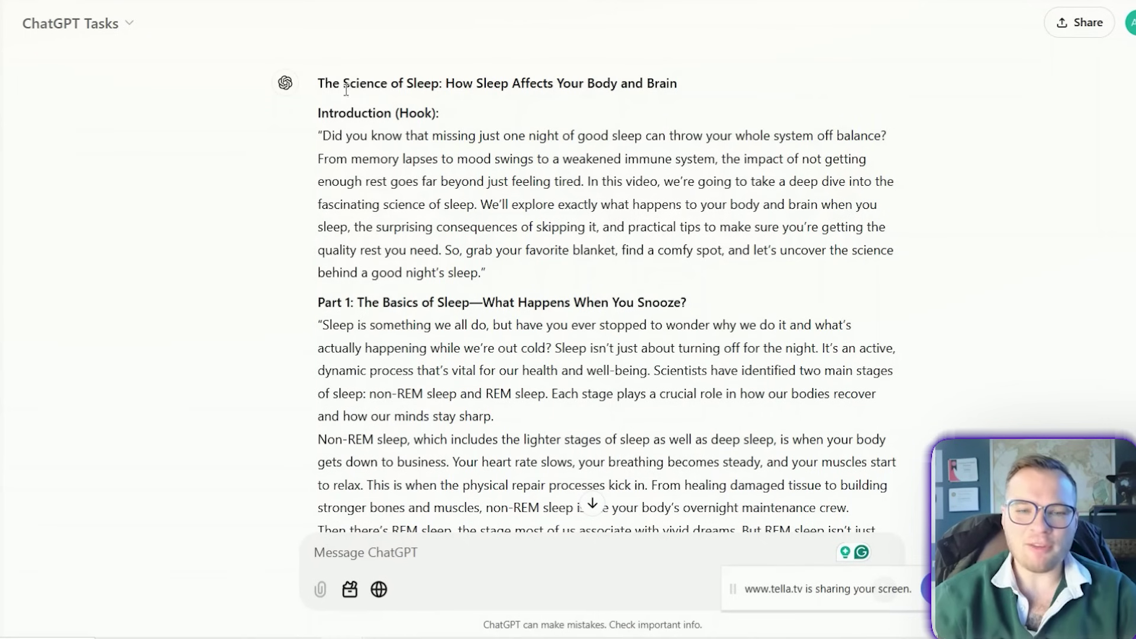
drag(310, 81, 712, 92)
click(847, 123)
scroll(817, 168, down, 12)
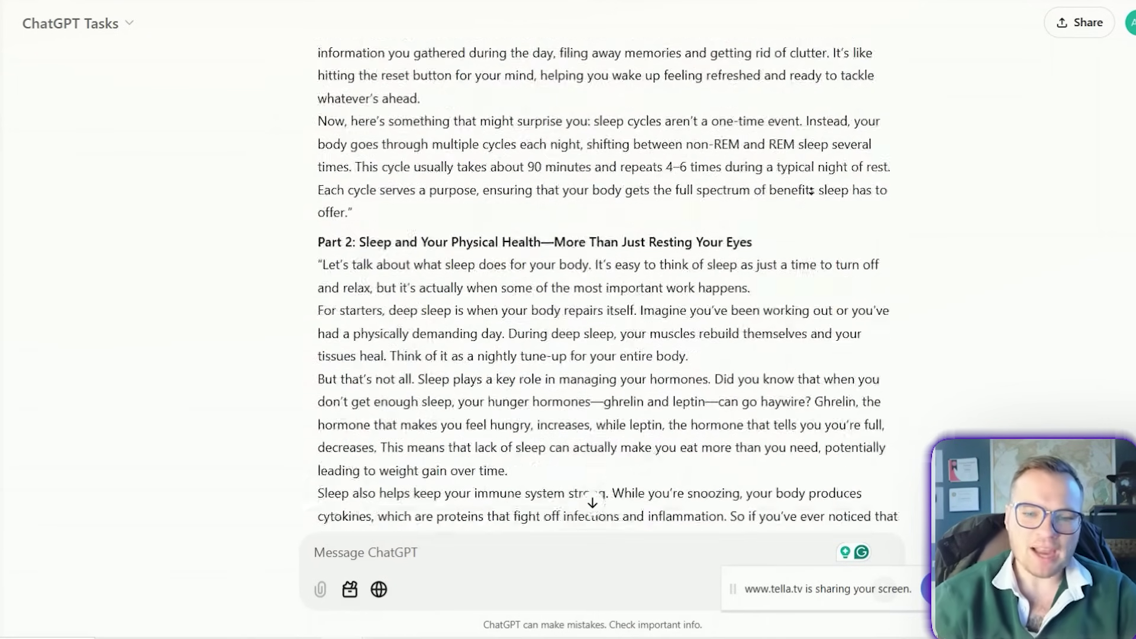
scroll(818, 168, down, 20)
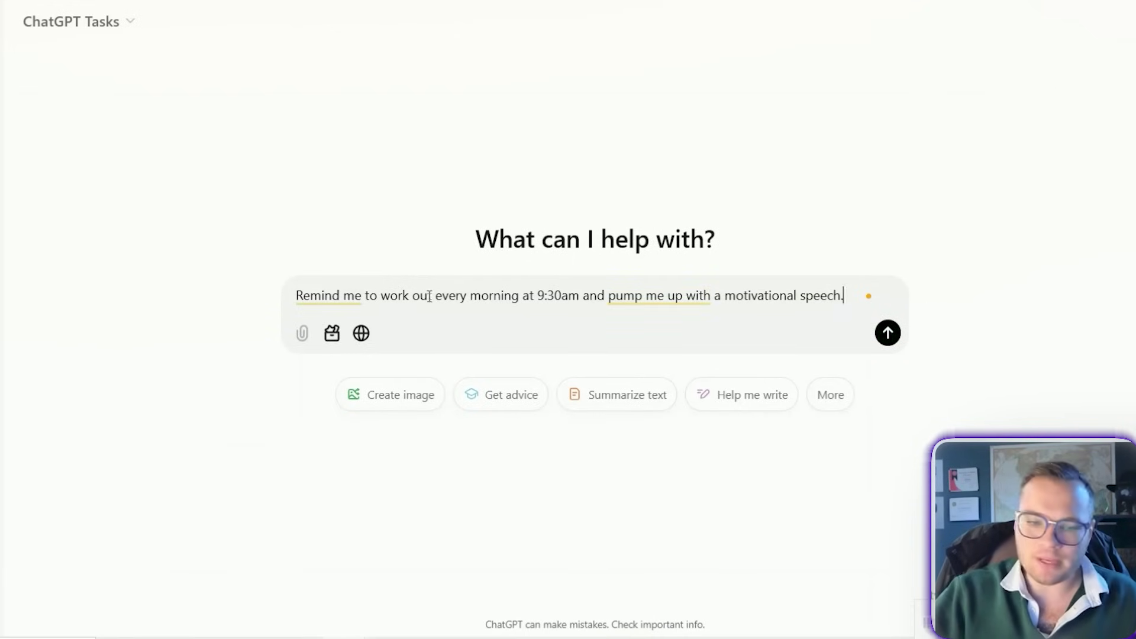
- Dismiss the writing suggestion and send the daily 9:30am workout reminder request
mouse_move(318, 301)
click(409, 296)
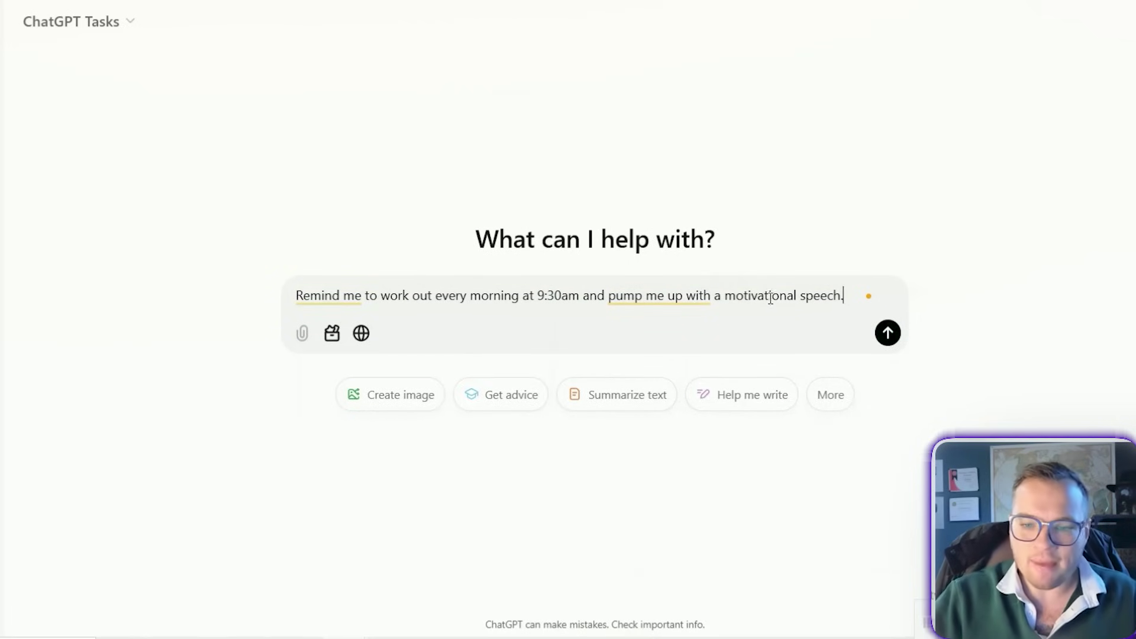
key(Return)
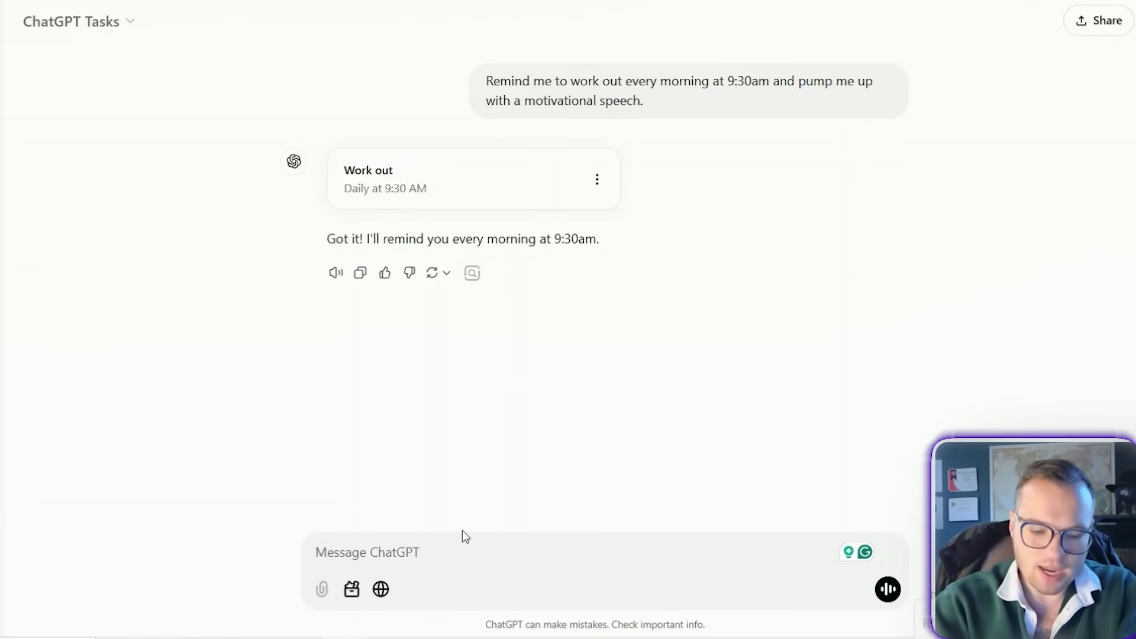
- Ask 'can you show me a sample of this task?' and review the motivational message
text(can you show me )
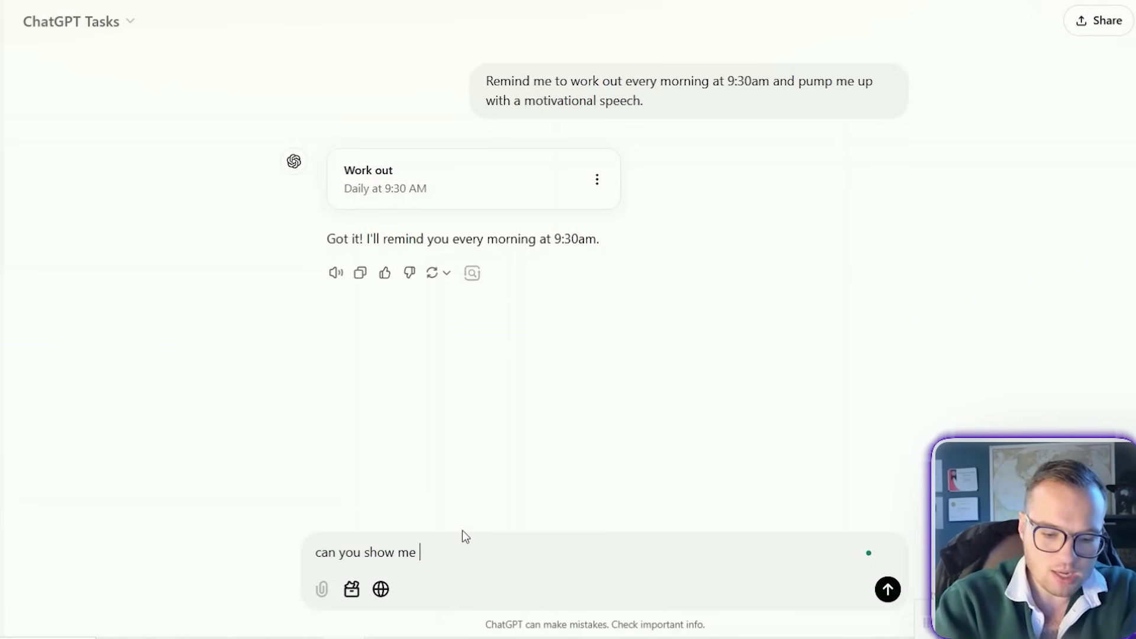
text(a sample of this task?)
key(Return)
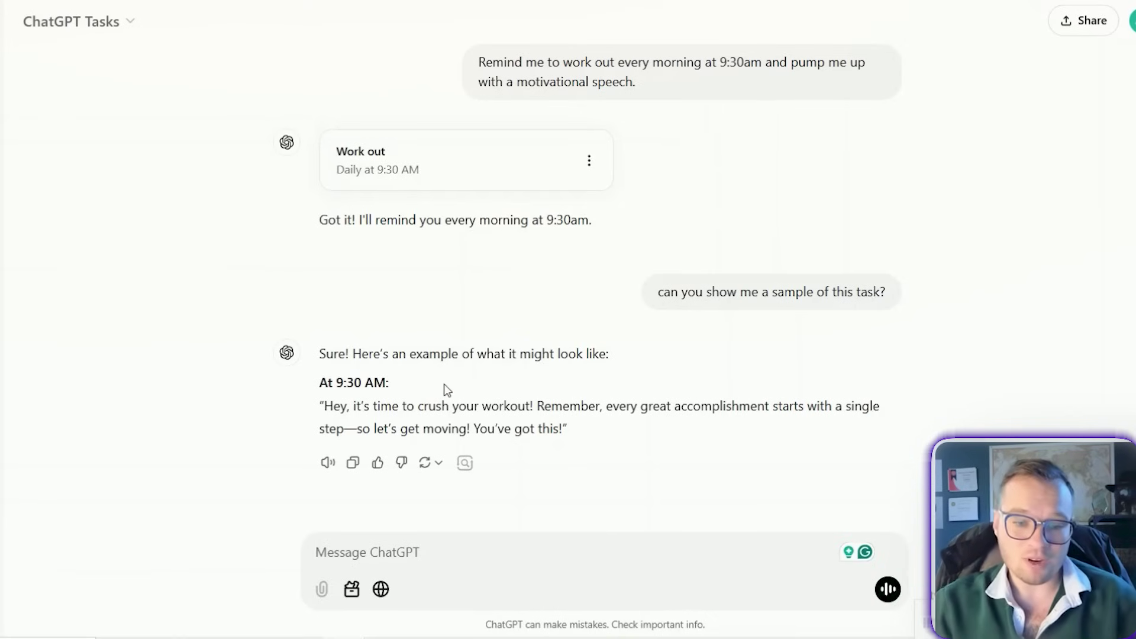
drag(327, 409, 867, 435)
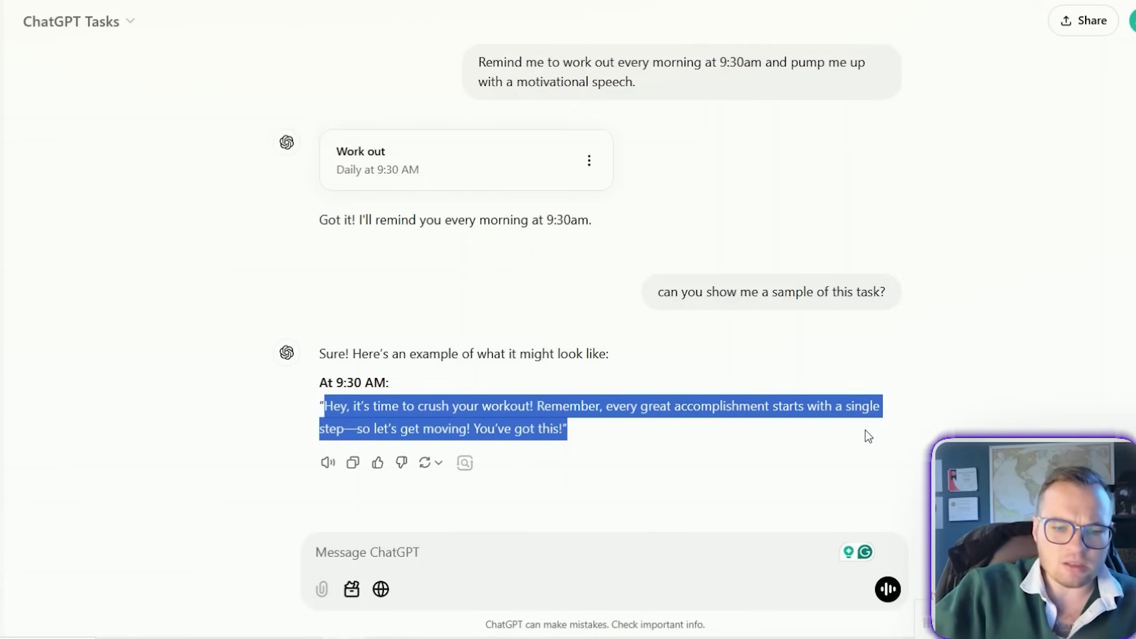
click(763, 453)
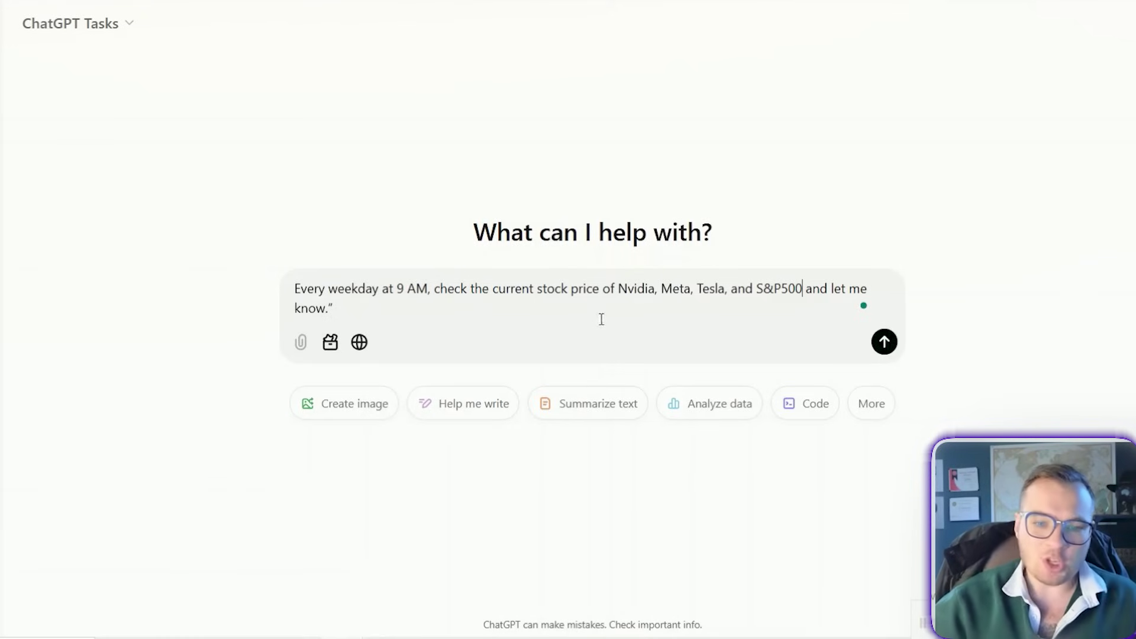
- Send the weekday 9 AM price check task for Nvidia, Meta, Tesla and S&P500
drag(614, 290, 803, 288)
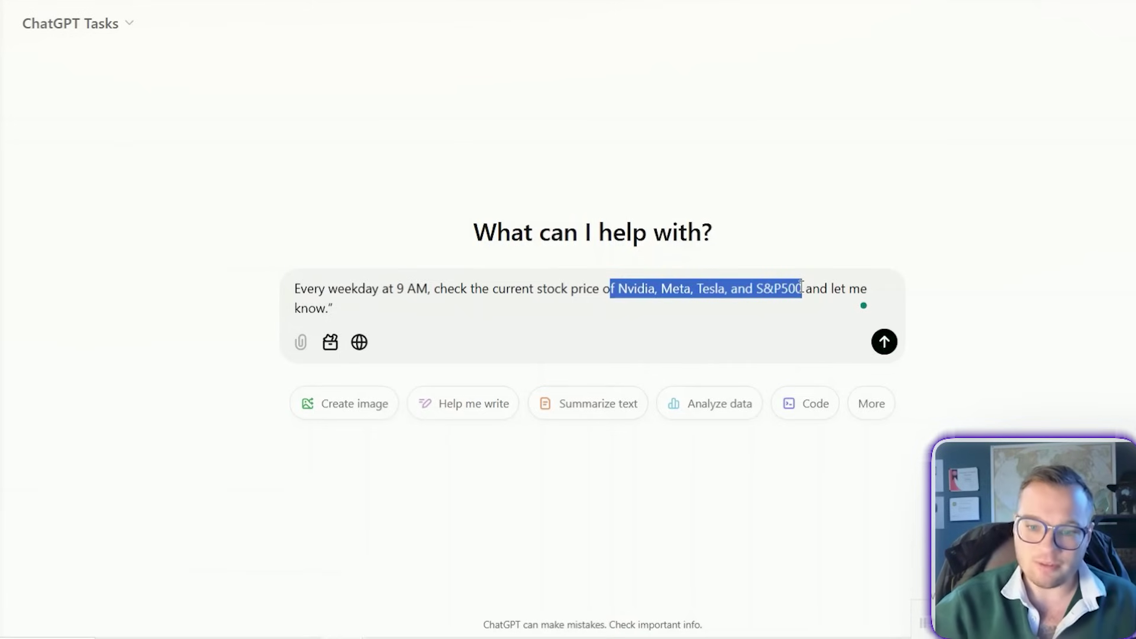
click(716, 290)
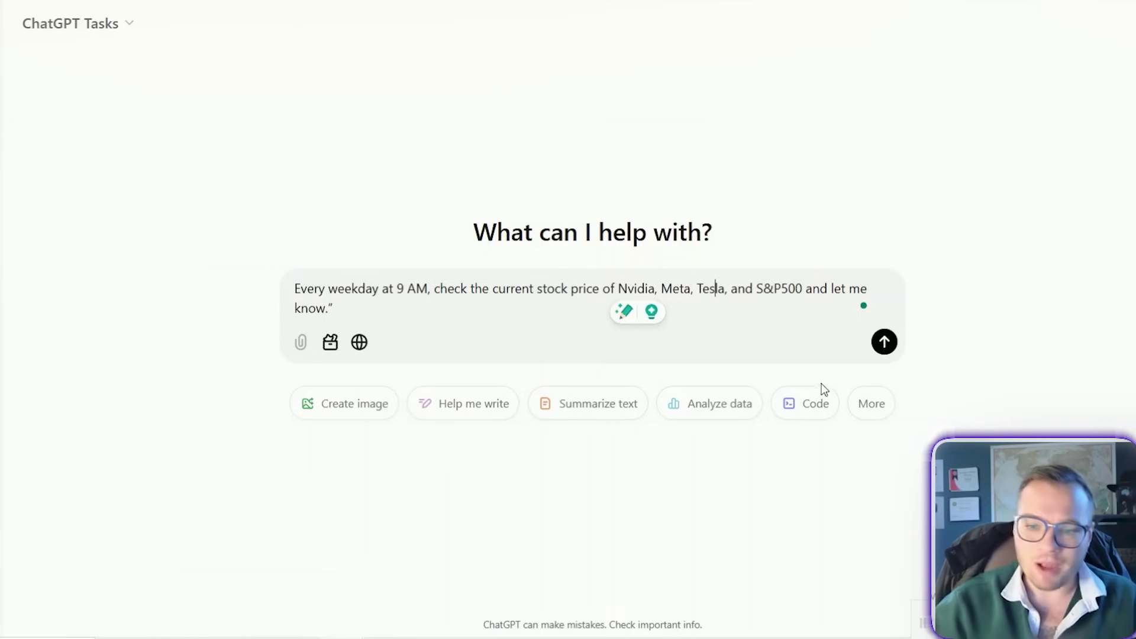
key(Return)
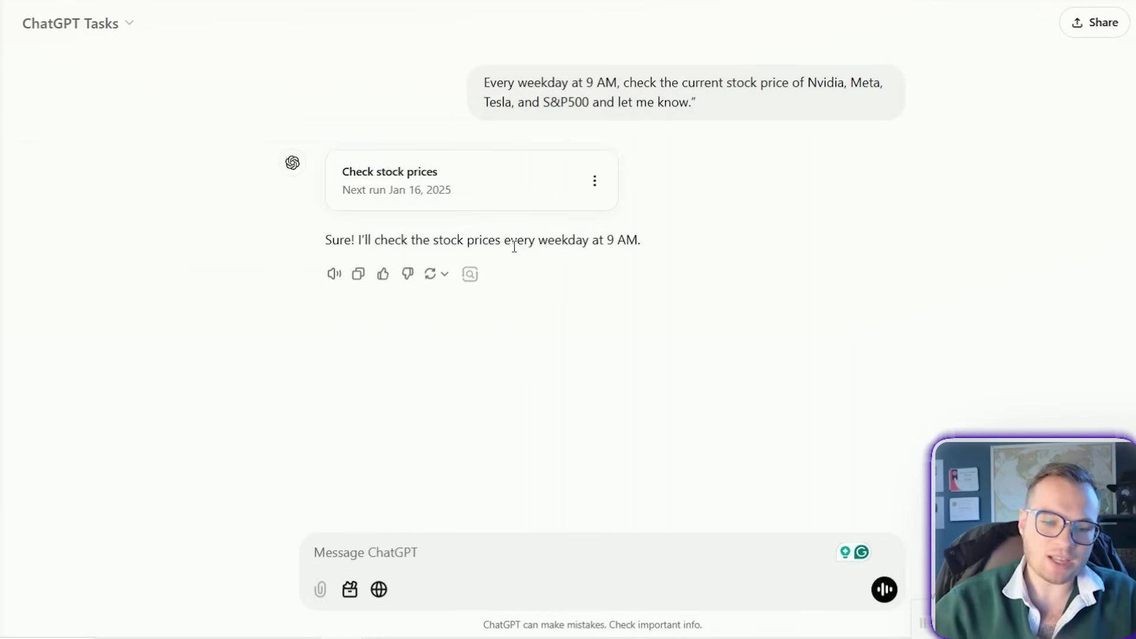
- Request a sample, reformat it as a spreadsheet, and ask for this format every day
text(can you show)
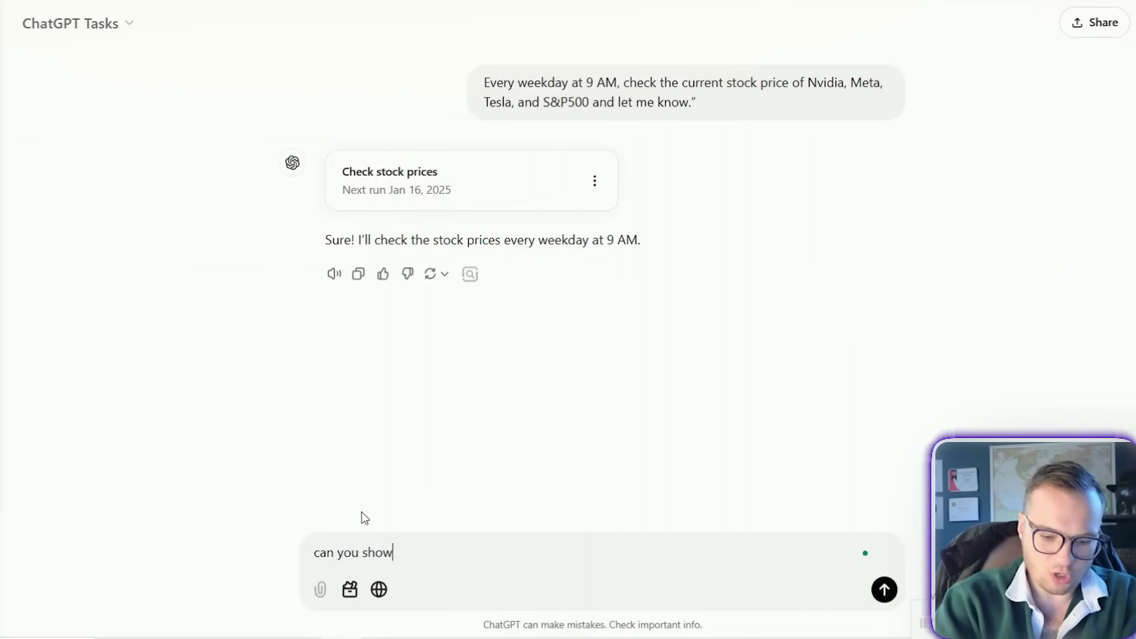
text( me a sample?)
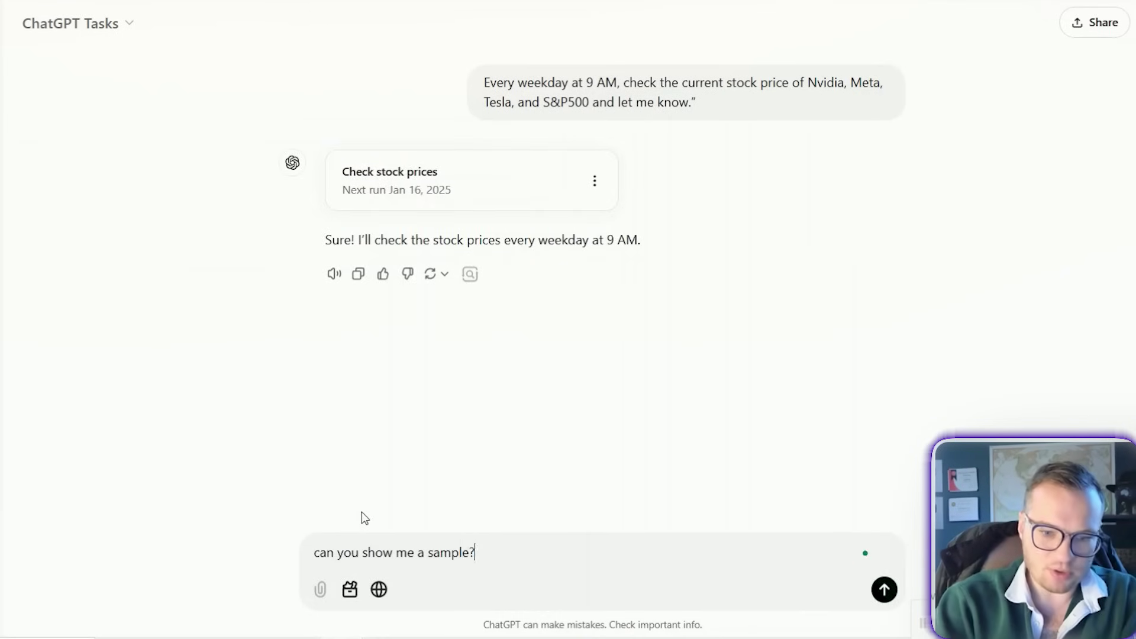
key(Return)
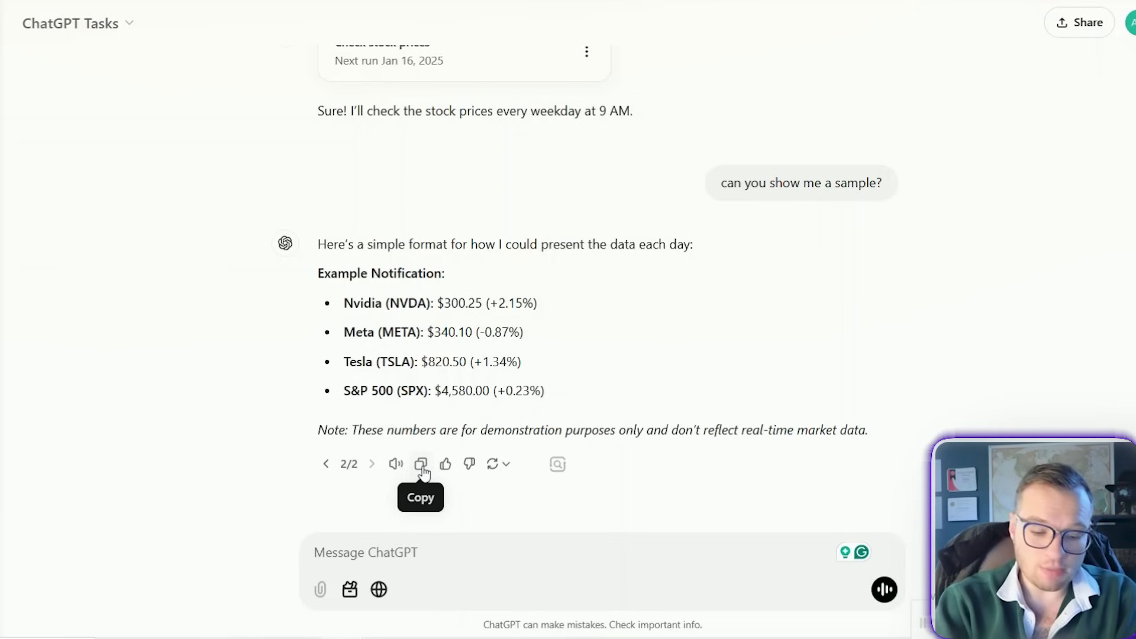
text(plea)
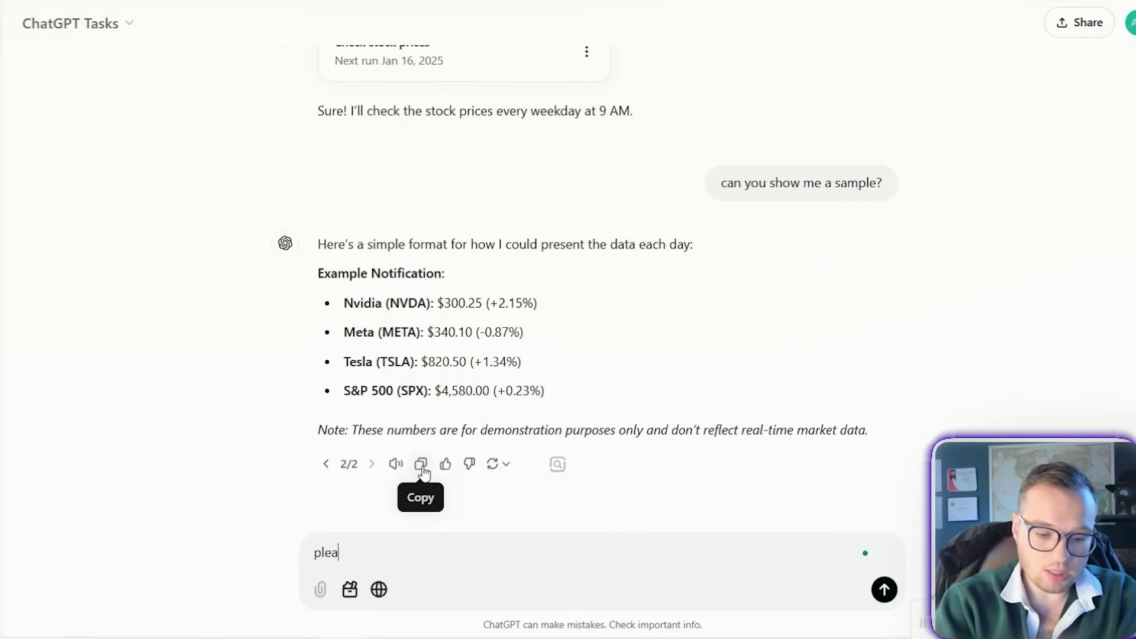
text(se format it in a spreadsheet)
key(Return)
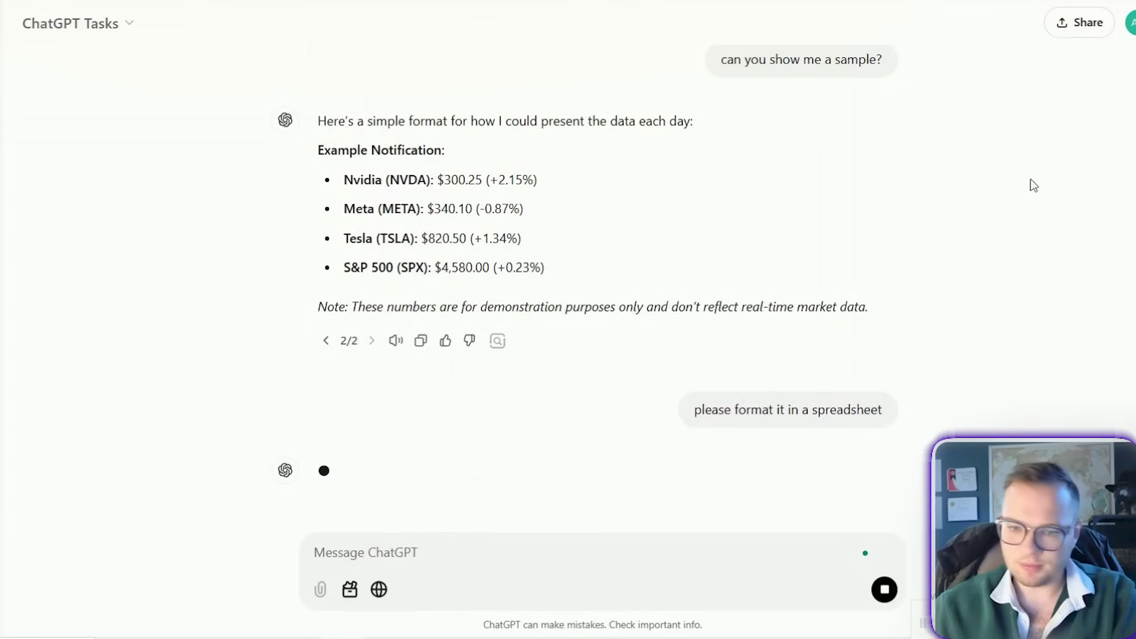
text(Share in this form)
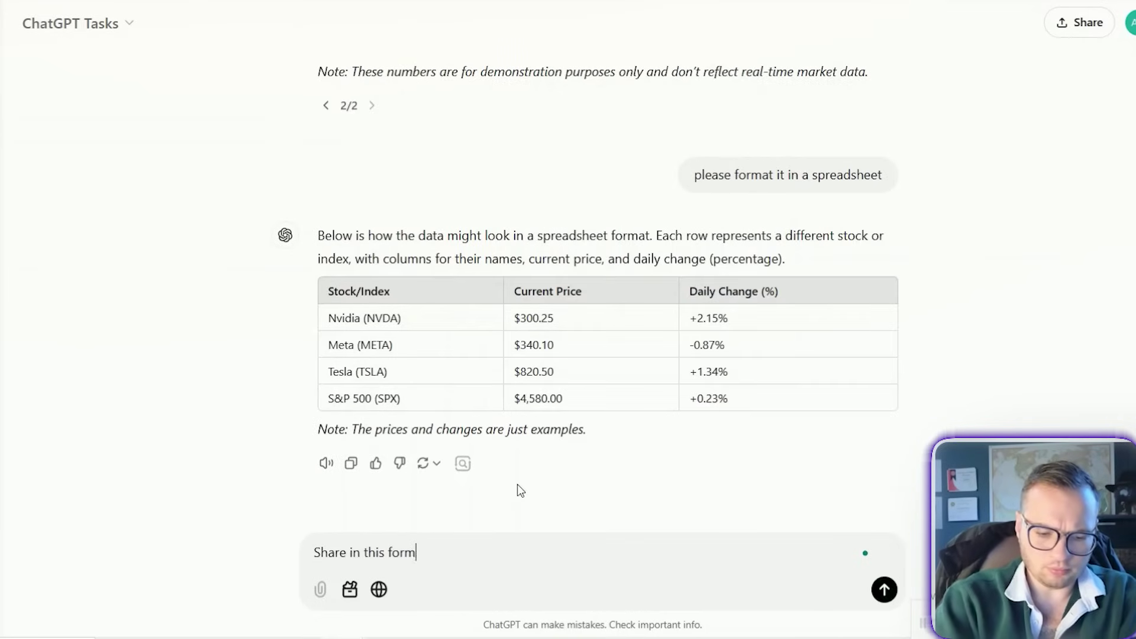
text(at every day.)
key(Return)
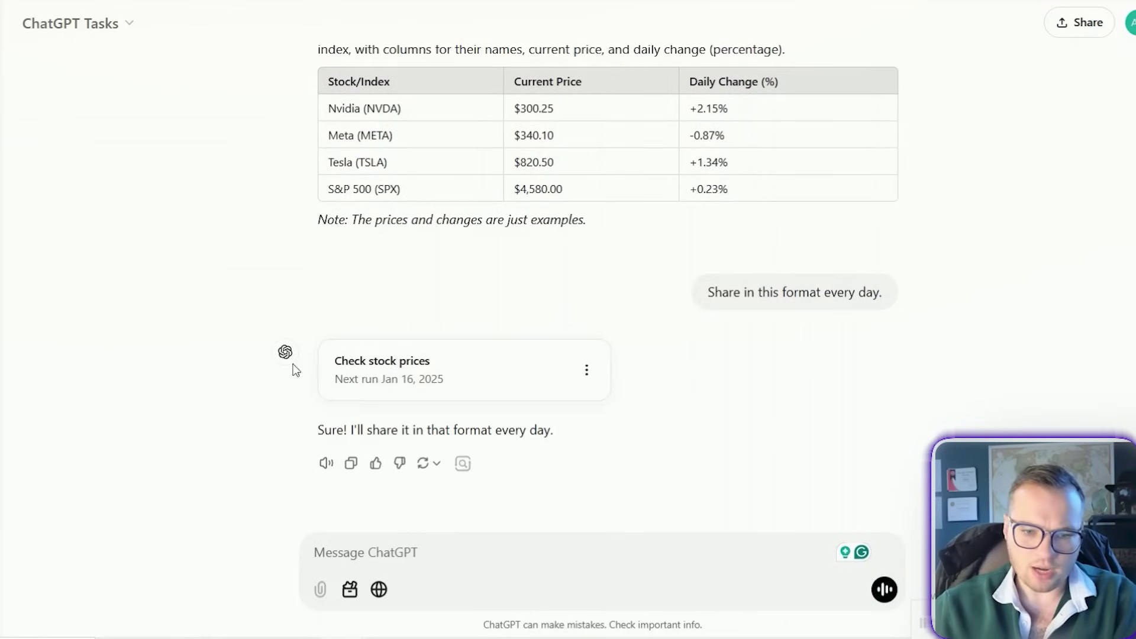
click(472, 553)
- Send the Friday-noon AI news newsletter prompt, then follow up with 'Create this task'
text(Can you make buying recommendations for)
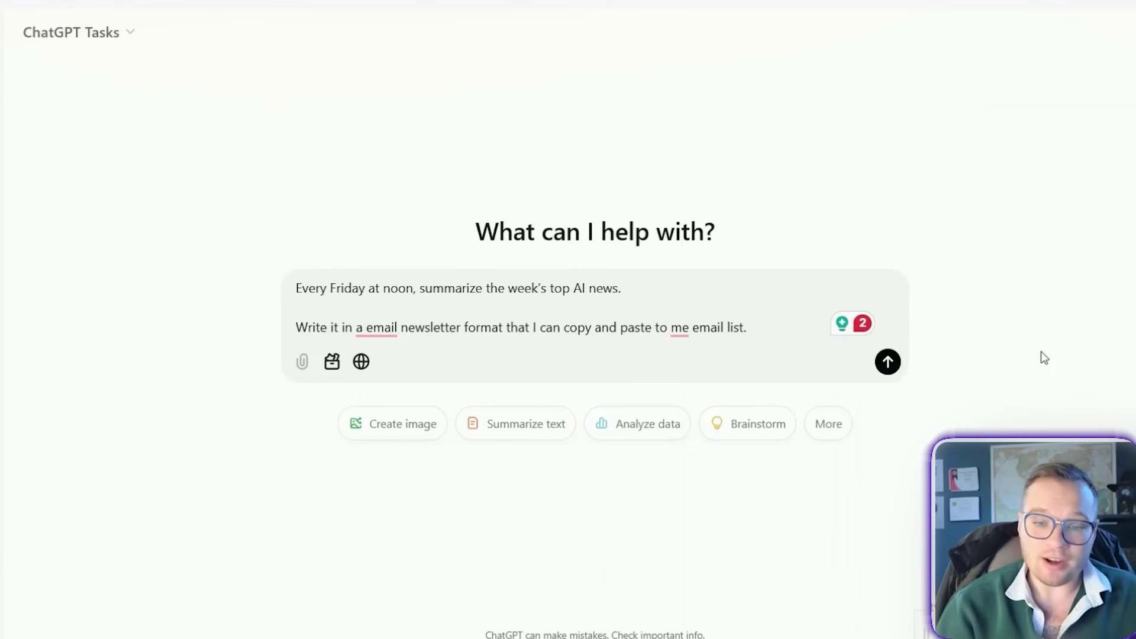
key(Return)
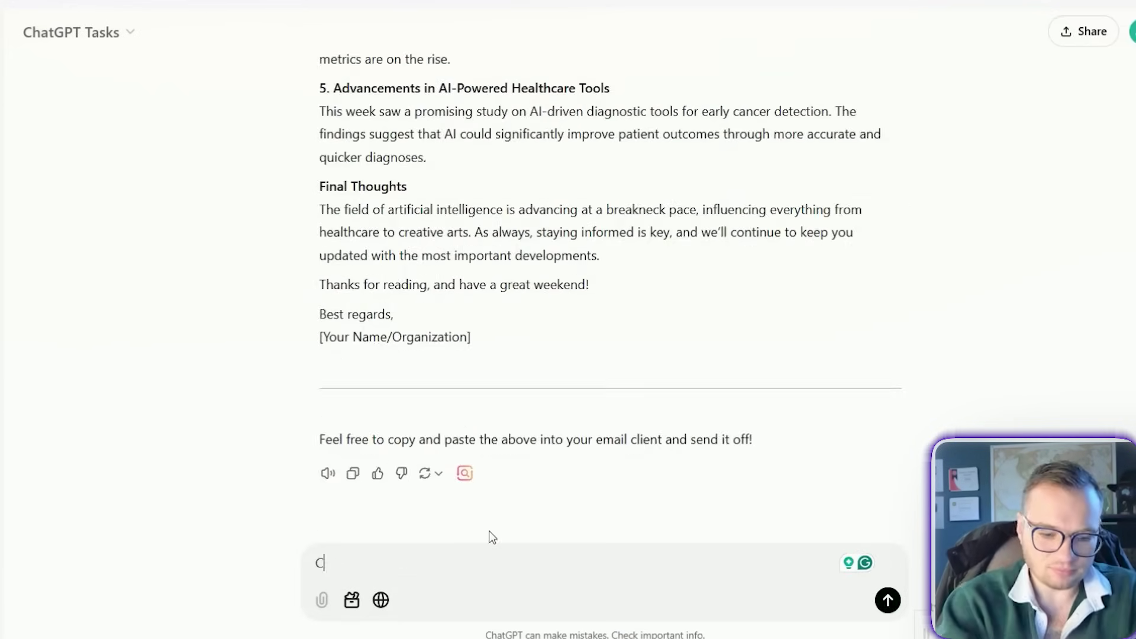
text(Create this task)
key(Return)
scroll(913, 320, up, 7)
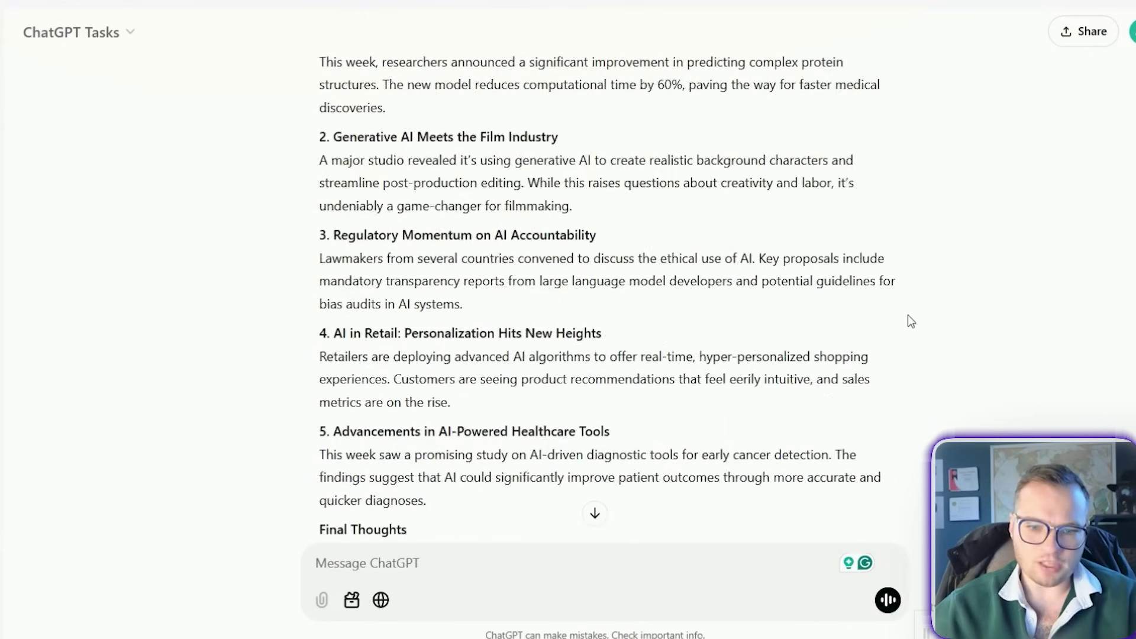
scroll(974, 225, up, 7)
middle_click(969, 175)
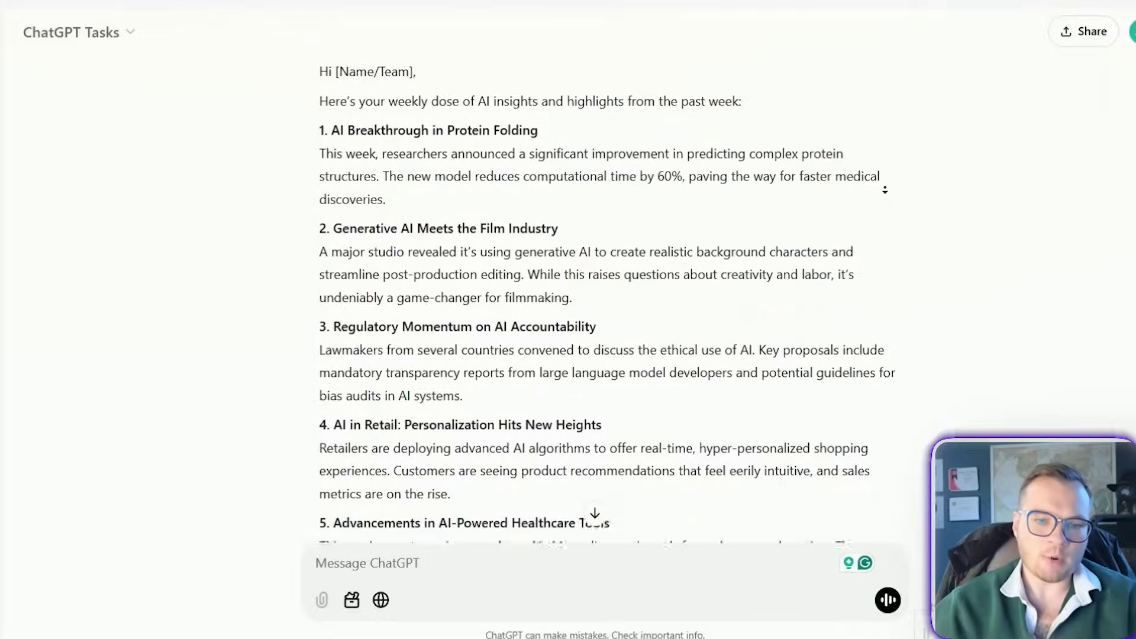
- Tell ChatGPT to include the sources in the AI news task, then request an updated sample newsletter
click(623, 222)
scroll(824, 287, down, 10)
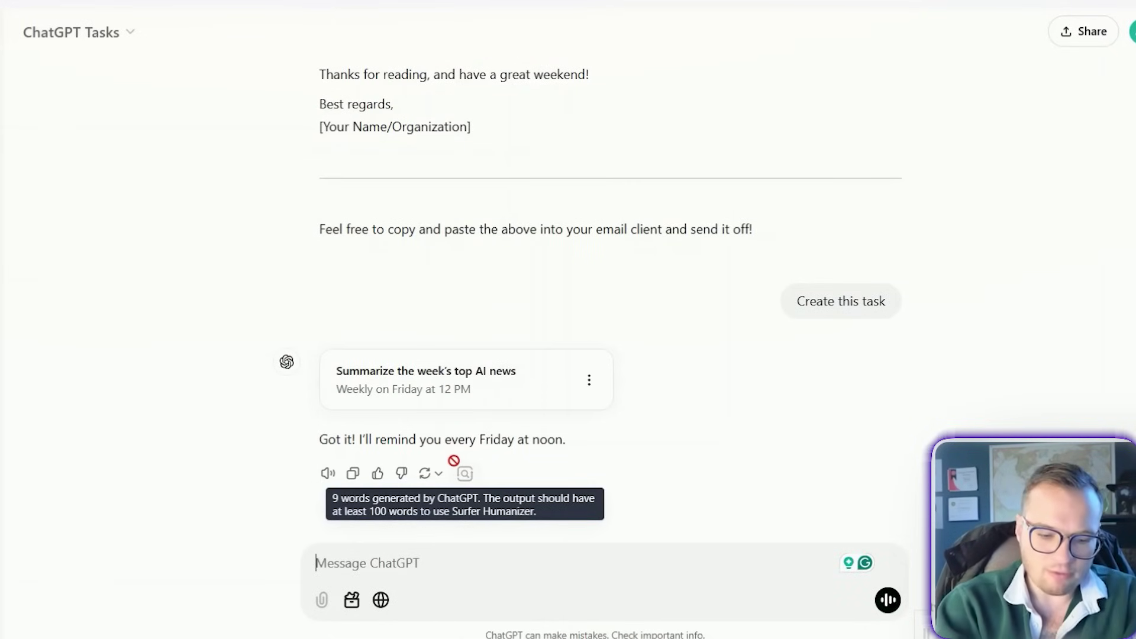
text(make sure to include the sources)
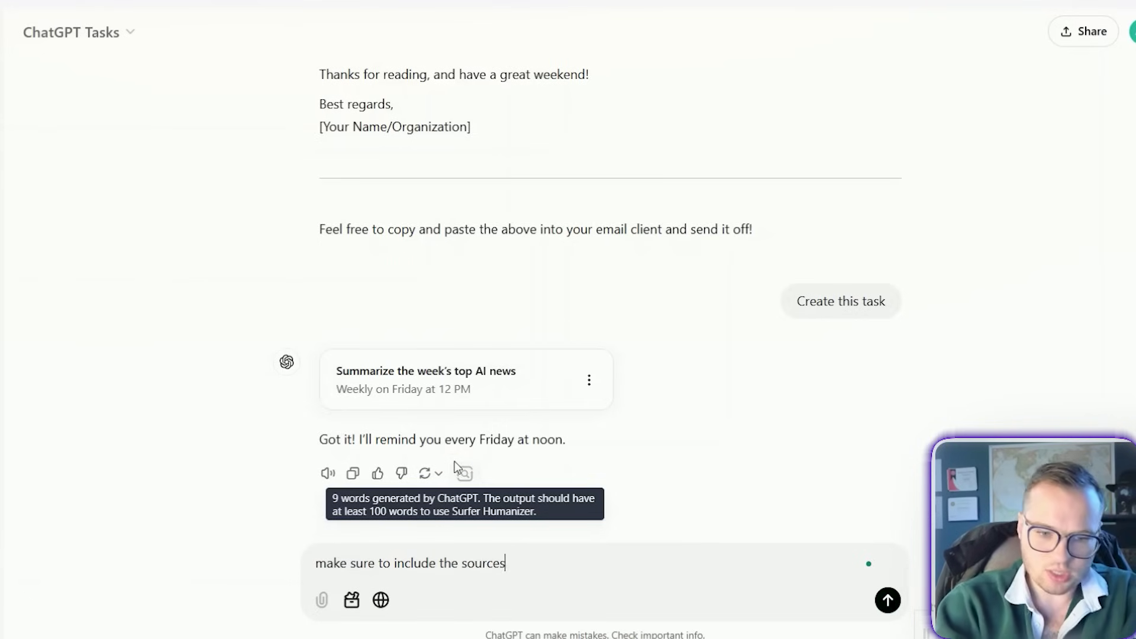
key(Return)
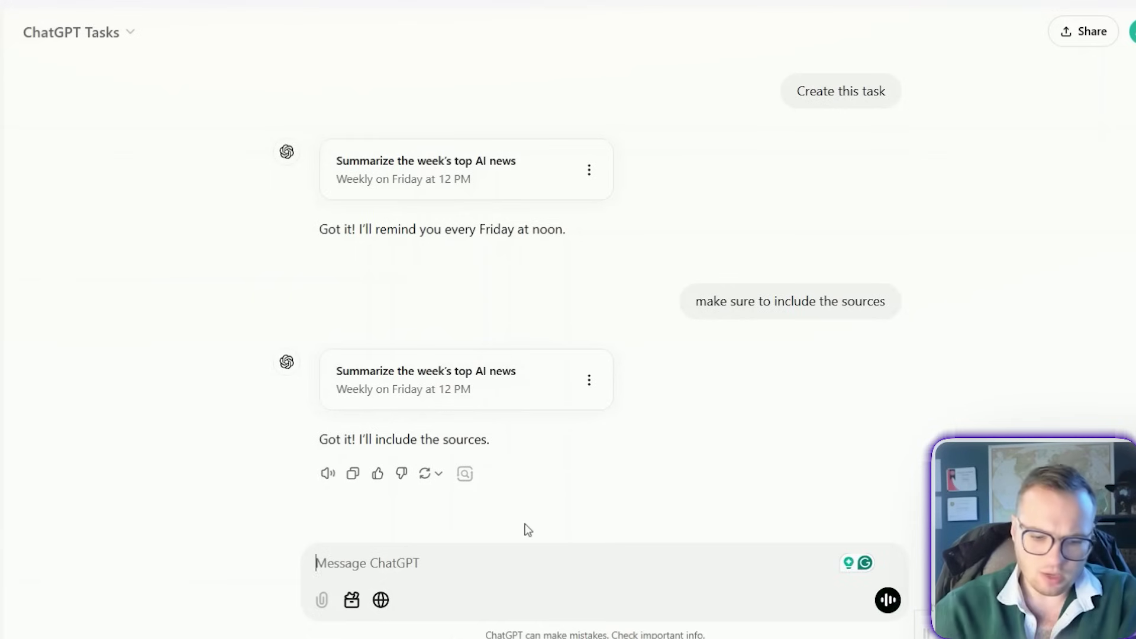
text(Please provide a)
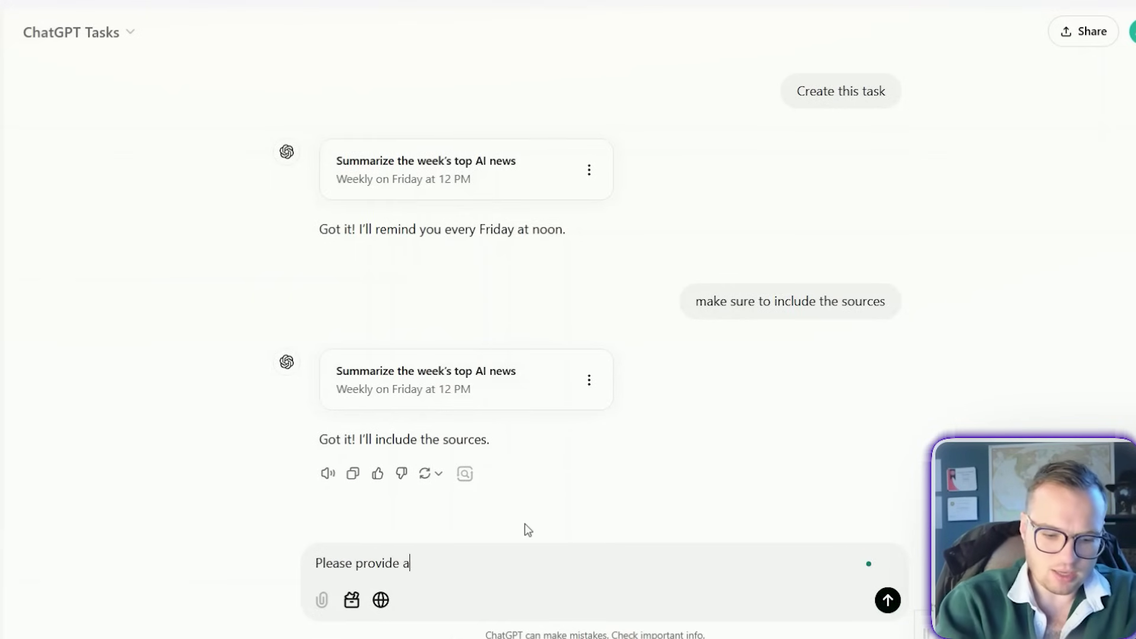
text(n updated sample)
key(Return)
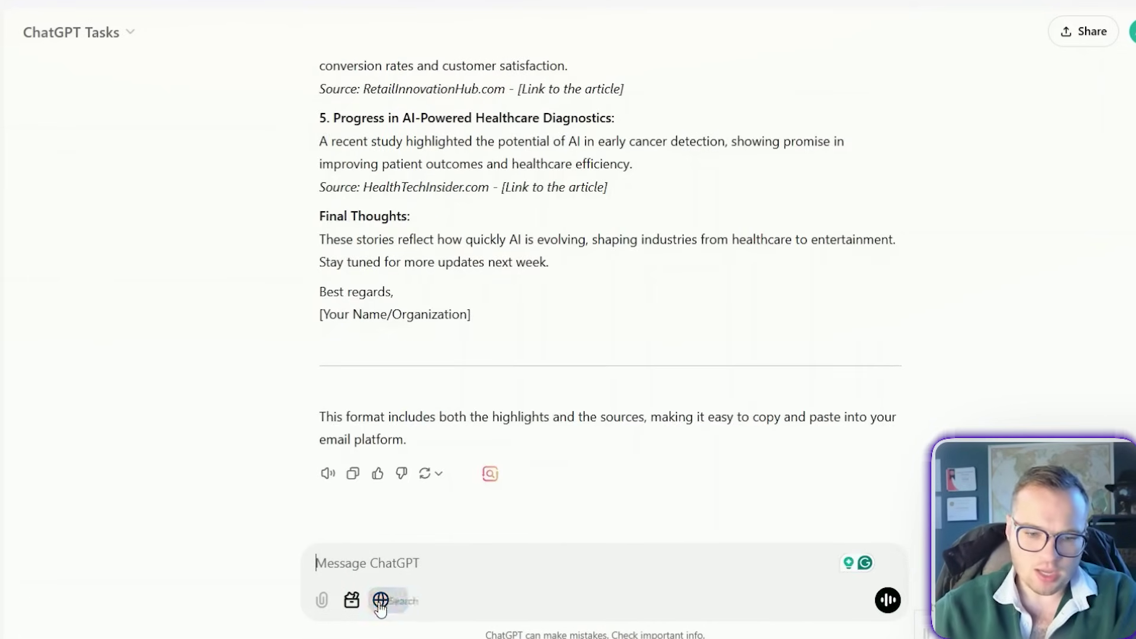
- With web search on, request the latest AI news stories for the weekly roundup with accurate source URLs
click(380, 601)
text(Please search the web)
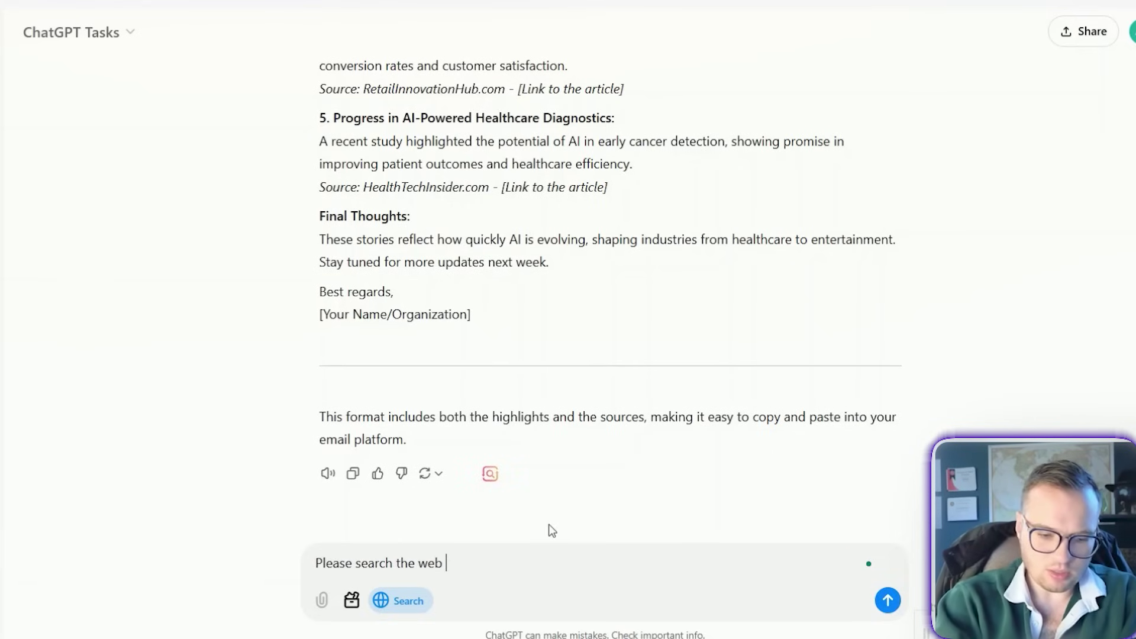
text( for the latest ai news stories for the week)
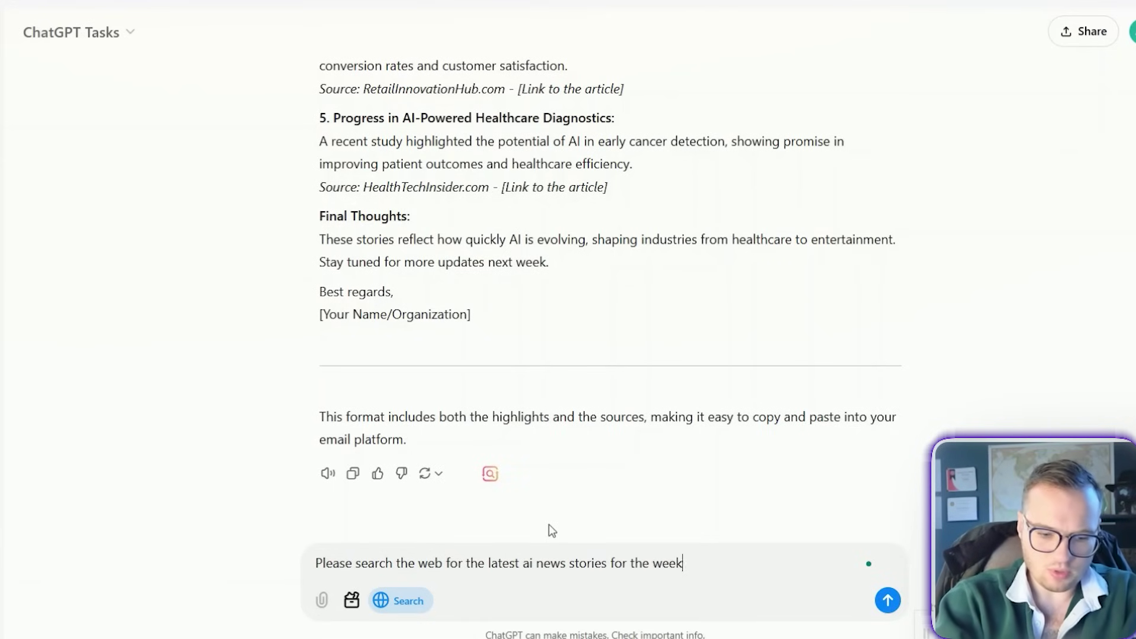
text(ly roundup and )
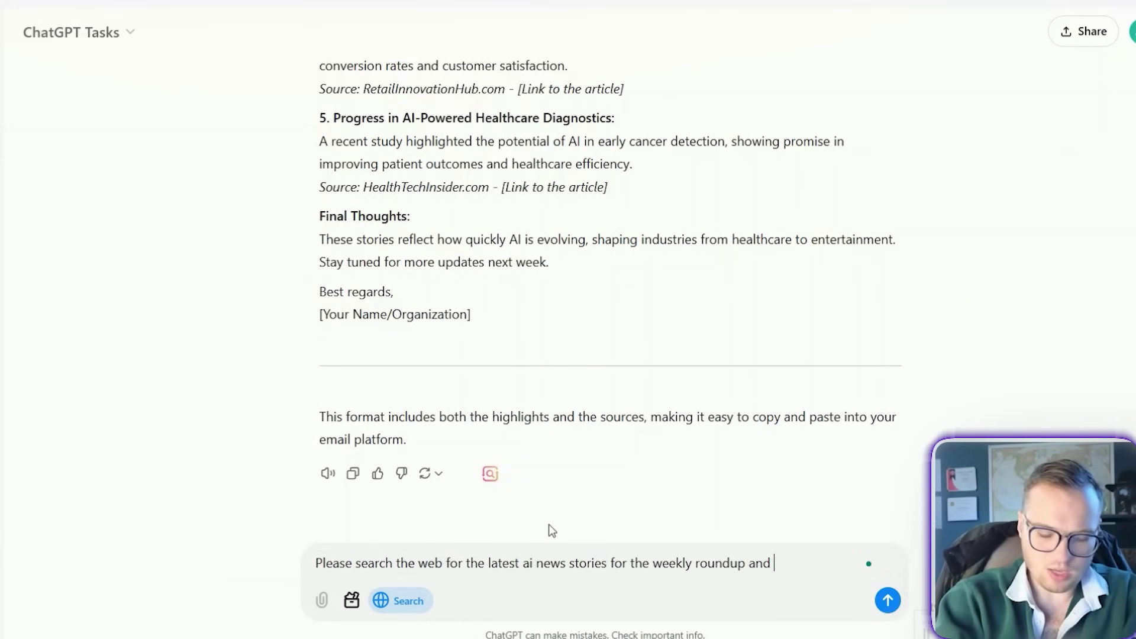
text(provide )
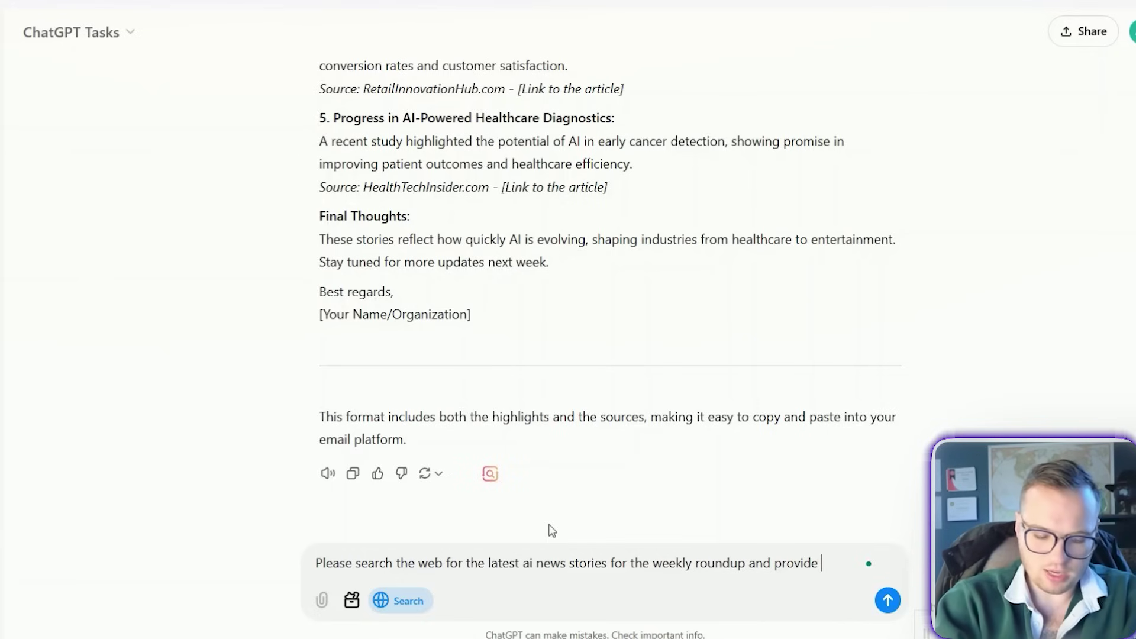
text(accurate source urls)
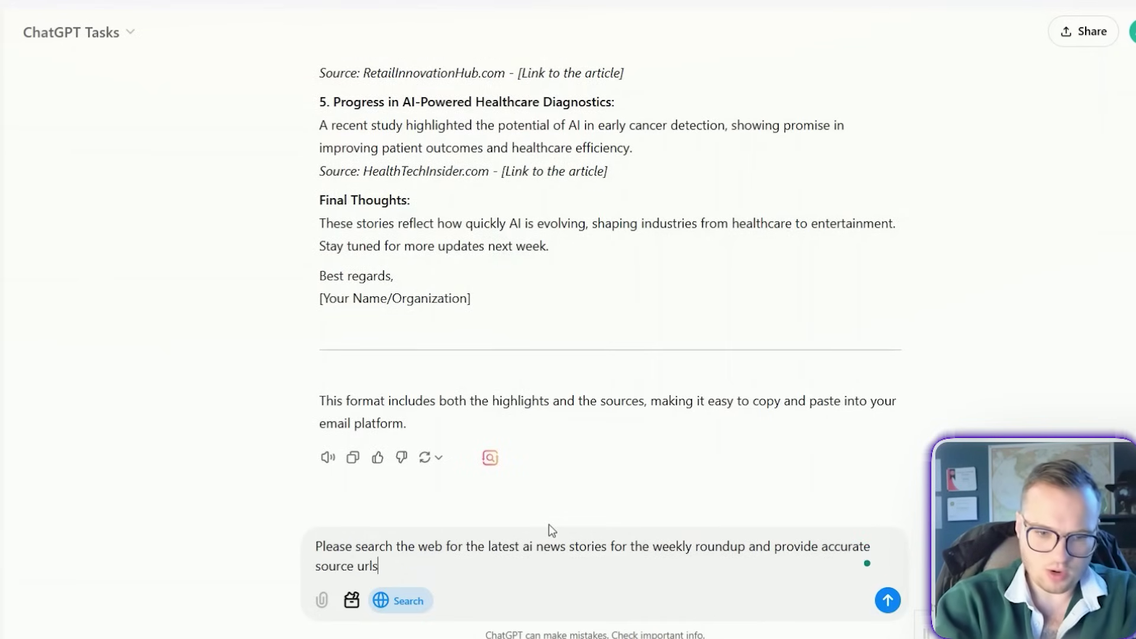
key(Return)
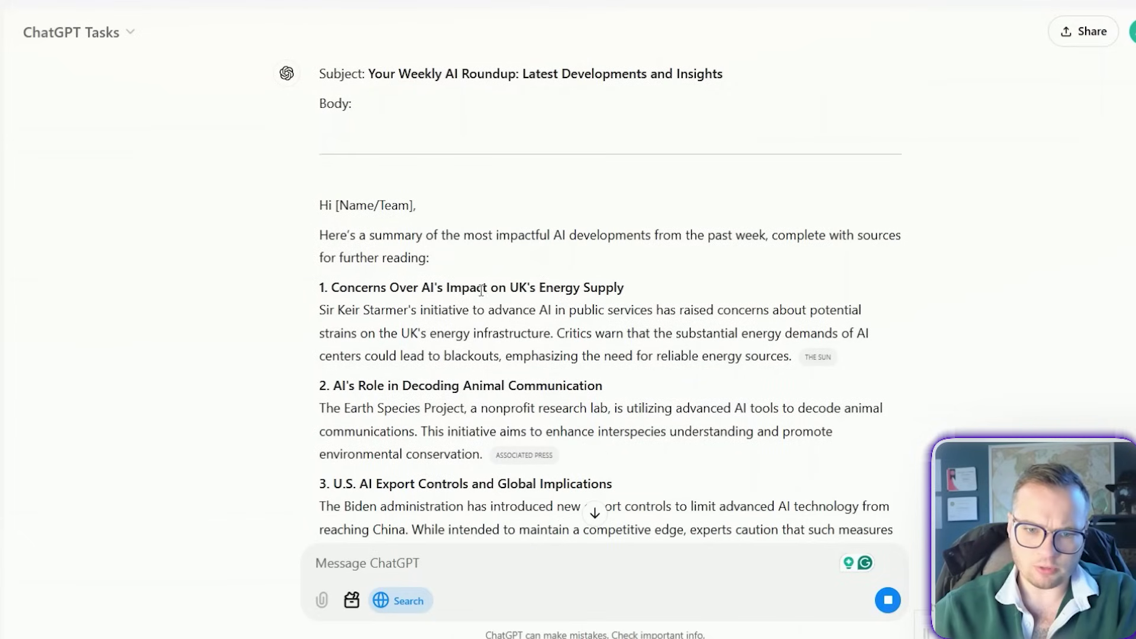
scroll(639, 284, down, 1)
mouse_move(826, 335)
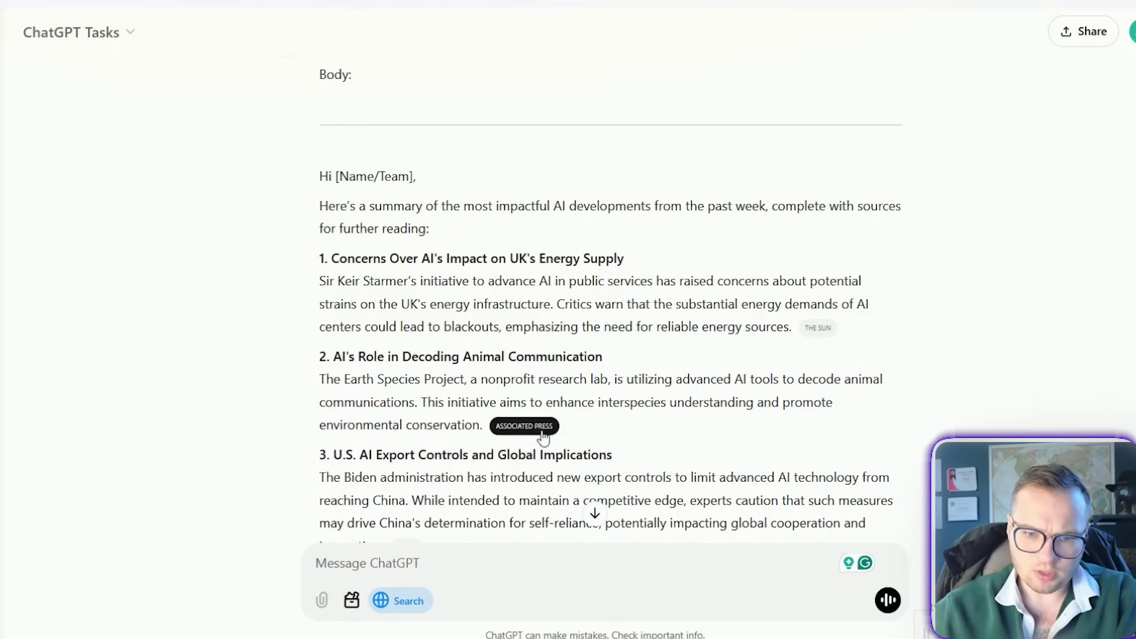
scroll(716, 284, down, 10)
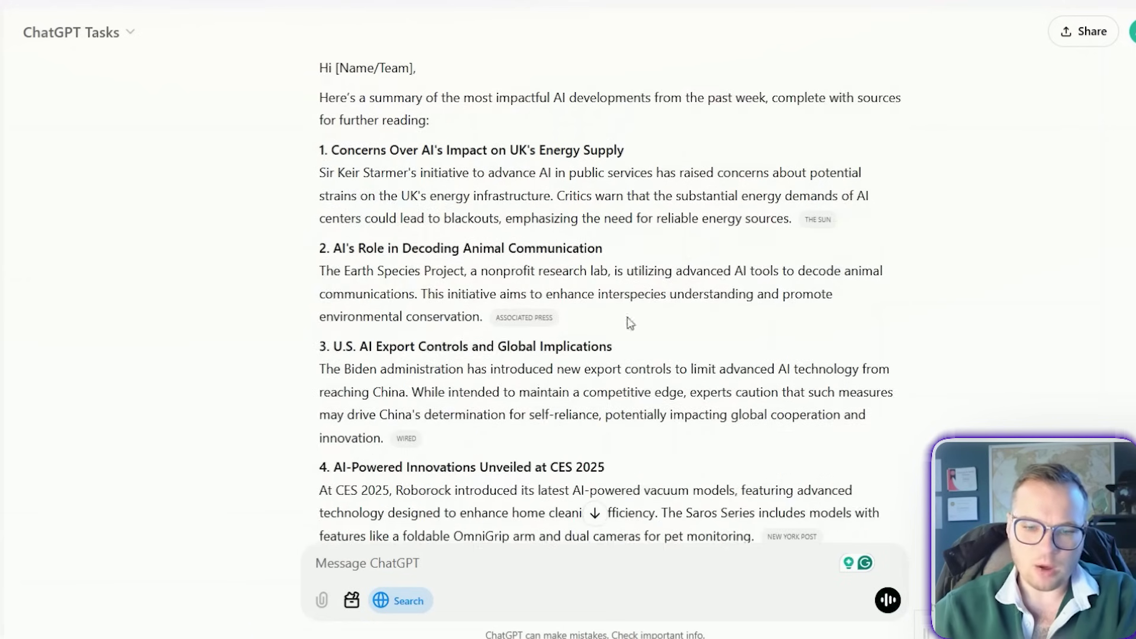
scroll(697, 355, down, 12)
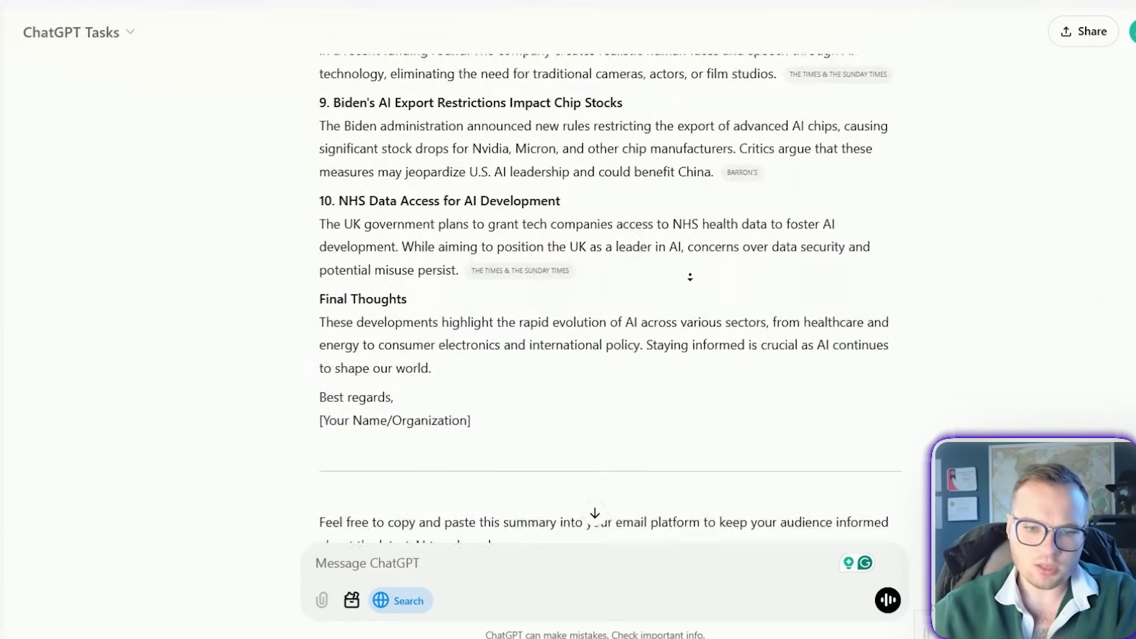
- Send 'Update this task to do this every week.' and return to the task card above
click(318, 545)
text(Update )
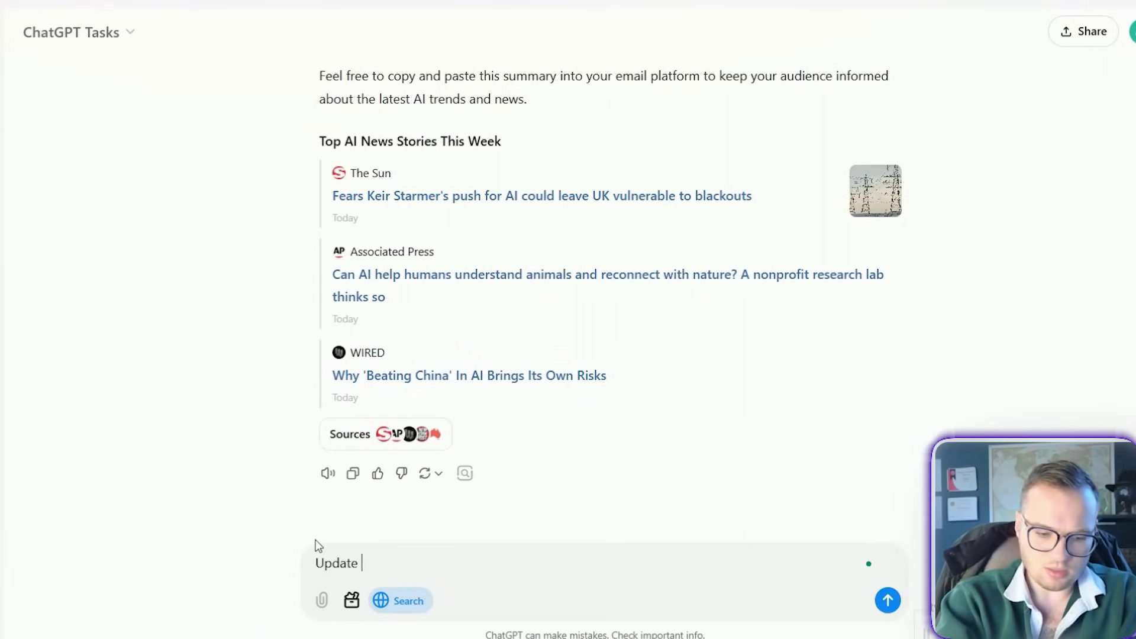
text(this task)
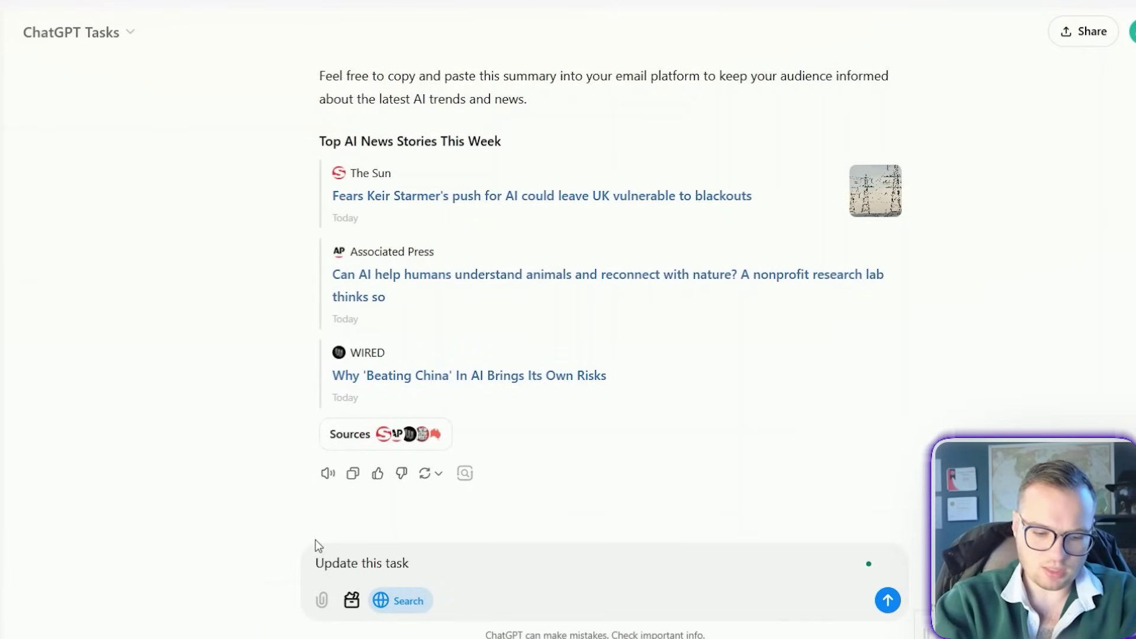
text( to do this every)
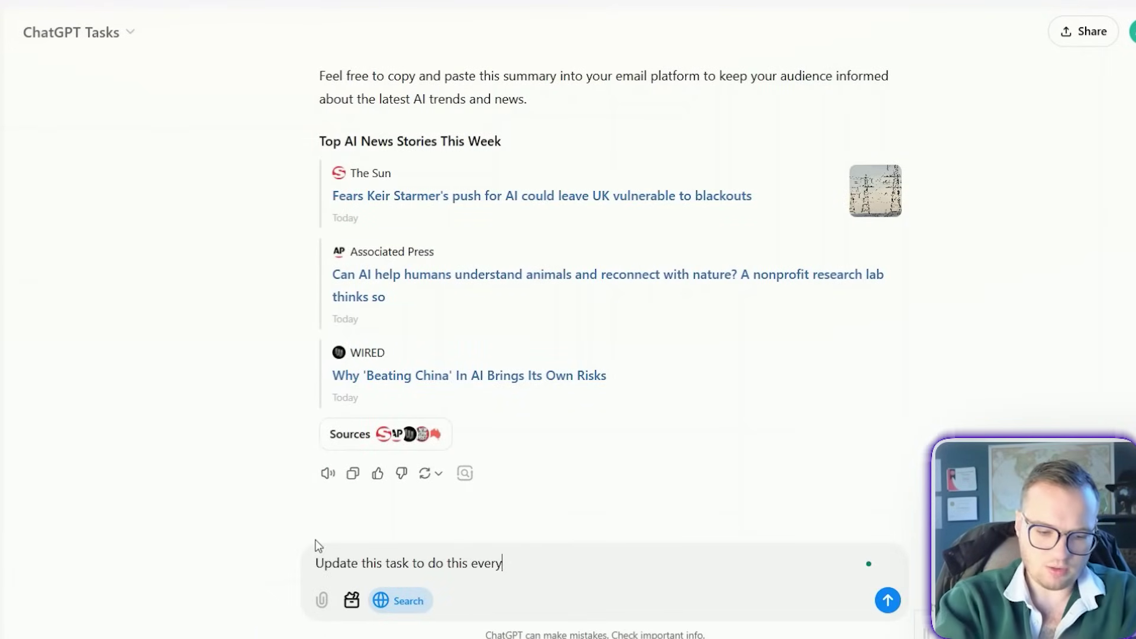
text( week.)
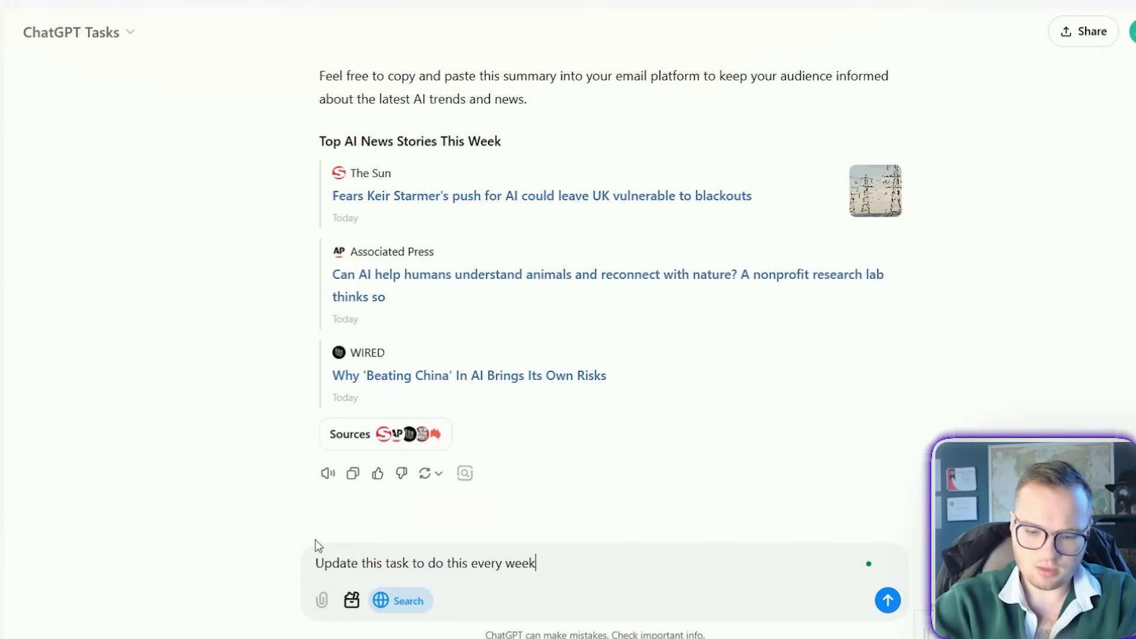
key(Return)
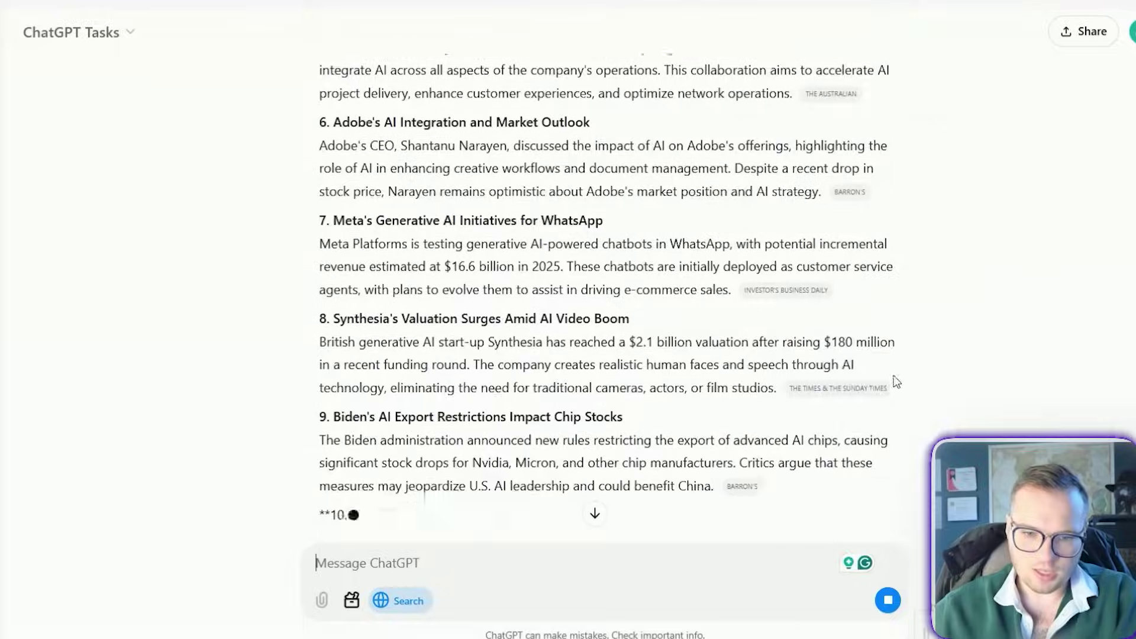
scroll(522, 288, up, 2)
scroll(523, 288, up, 15)
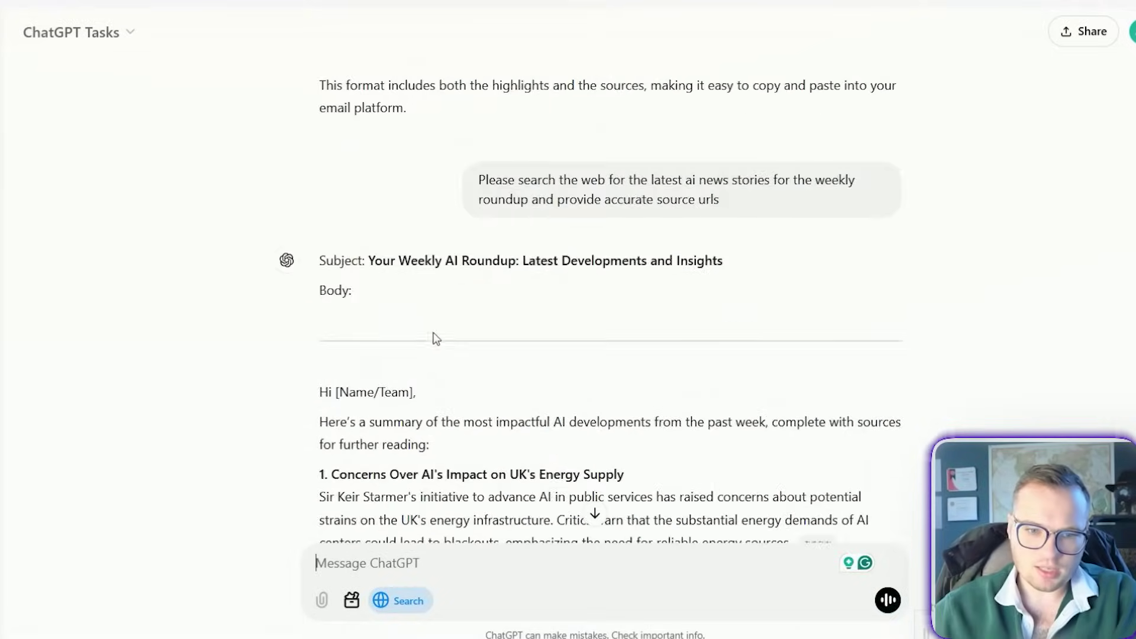
scroll(652, 328, up, 7)
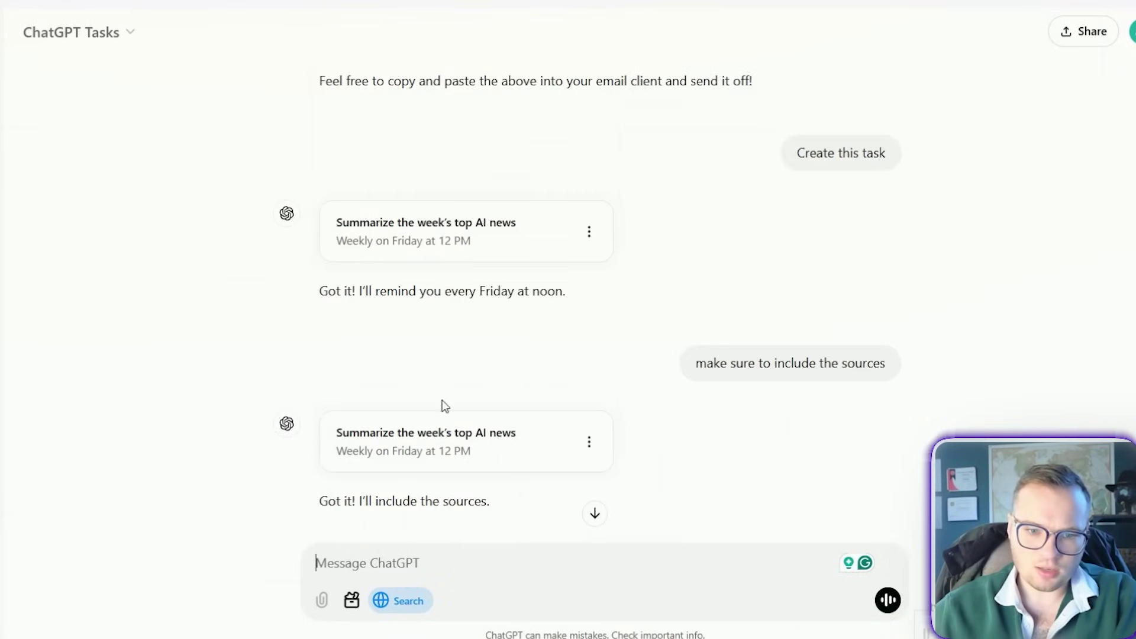
- Append 'scraped from the web' to the AI news task's instructions and save the task
click(439, 422)
drag(592, 329, 239, 352)
click(627, 329)
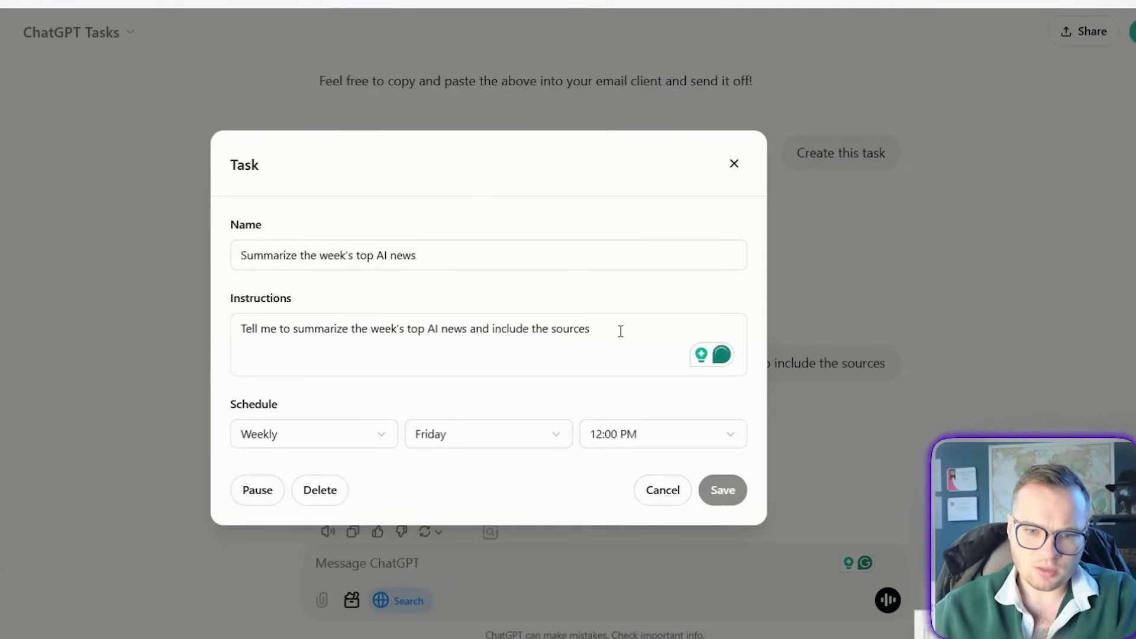
text(scraped )
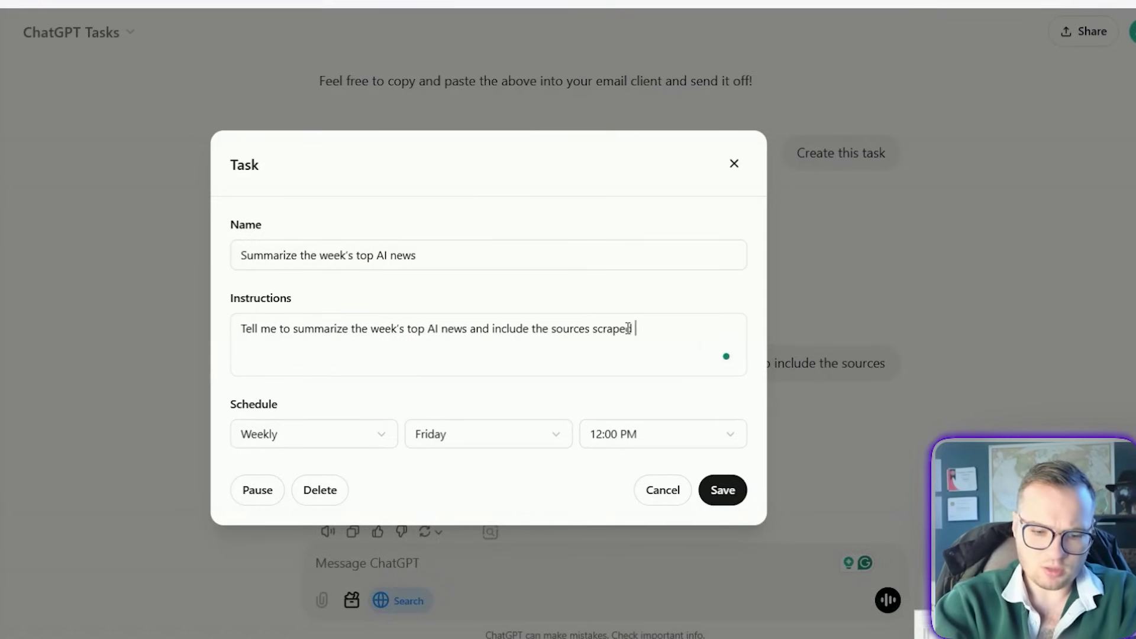
text(from the web)
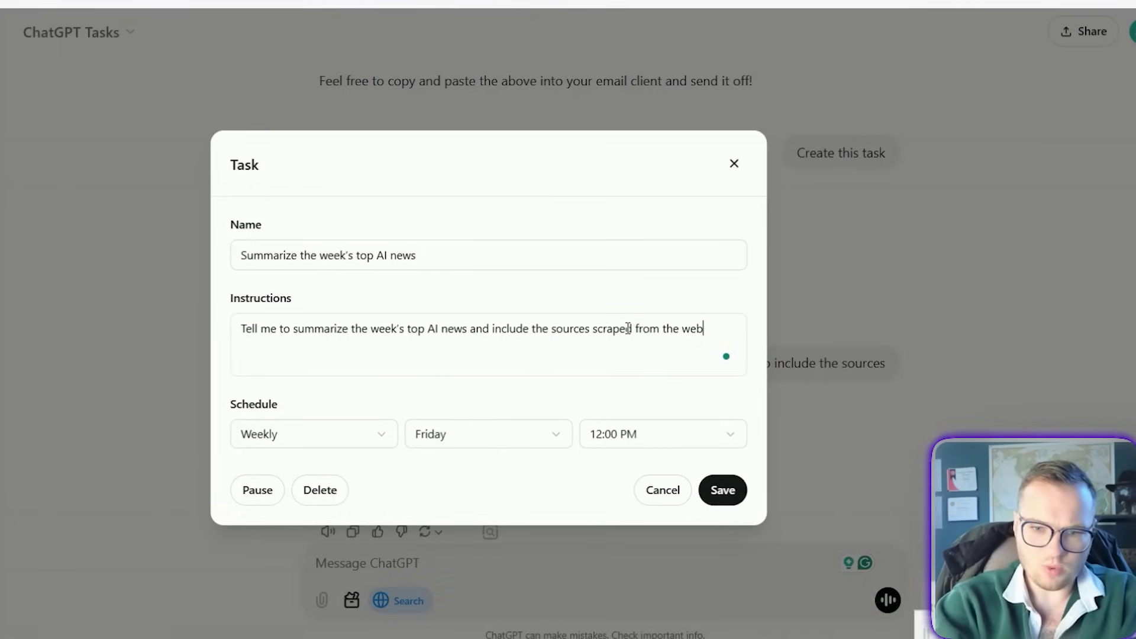
click(735, 489)
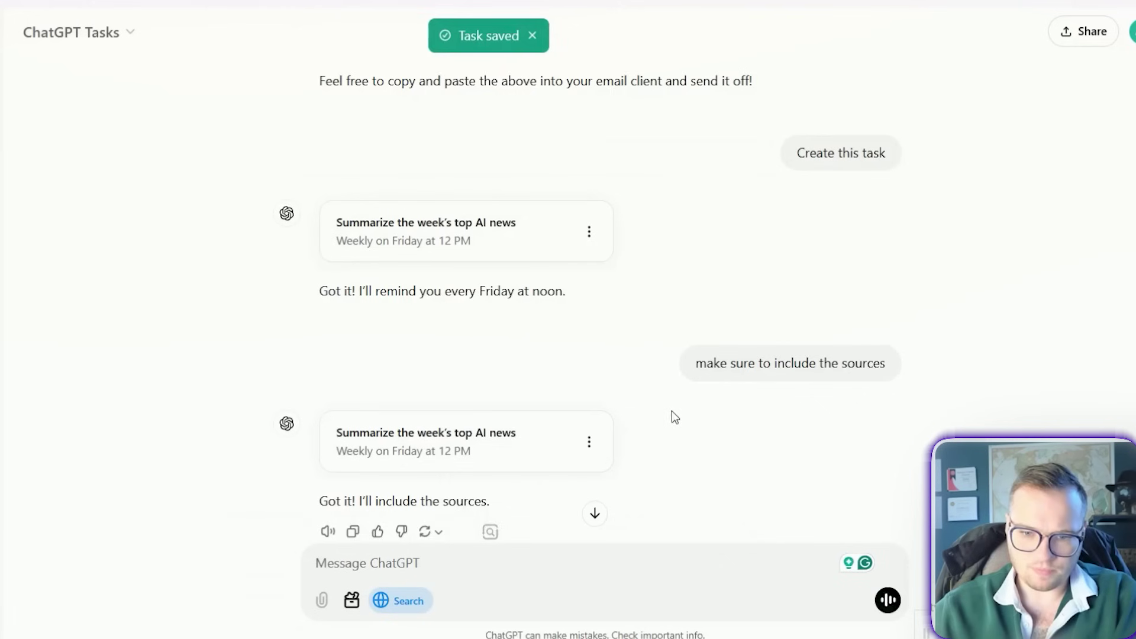
scroll(420, 234, down, 10)
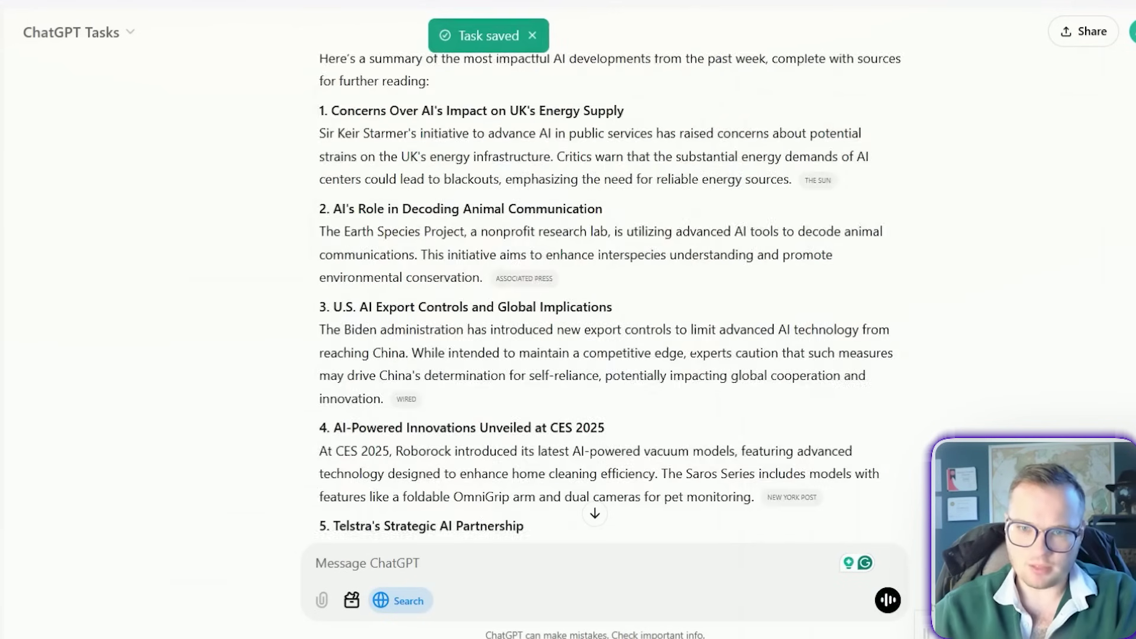